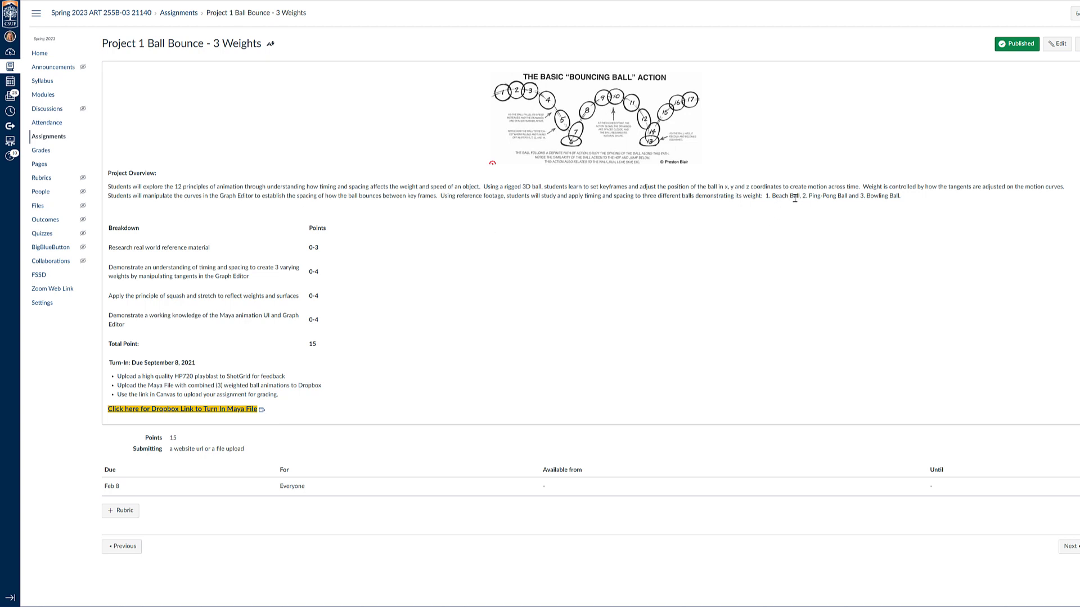
# Open the course Modules page and scroll down to the Week 1 Project 1 Ball Bounces items
pyautogui.moveTo(771, 198); pyautogui.dragTo(804, 198)
pyautogui.click(819, 198)
pyautogui.click(44, 96)
pyautogui.scroll(-4, 321, 222)
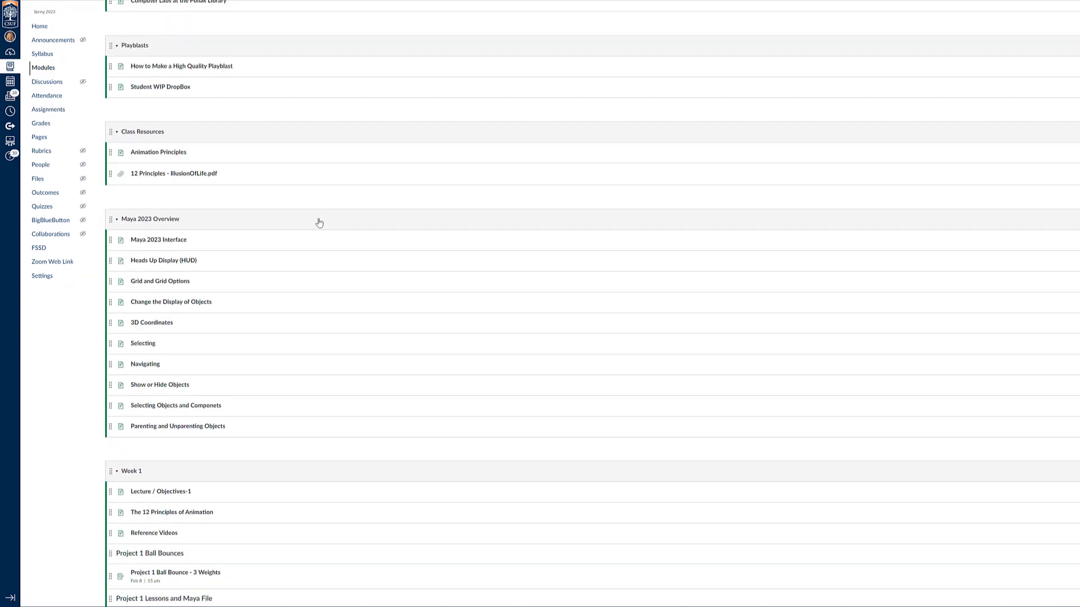
pyautogui.scroll(-7, 319, 223)
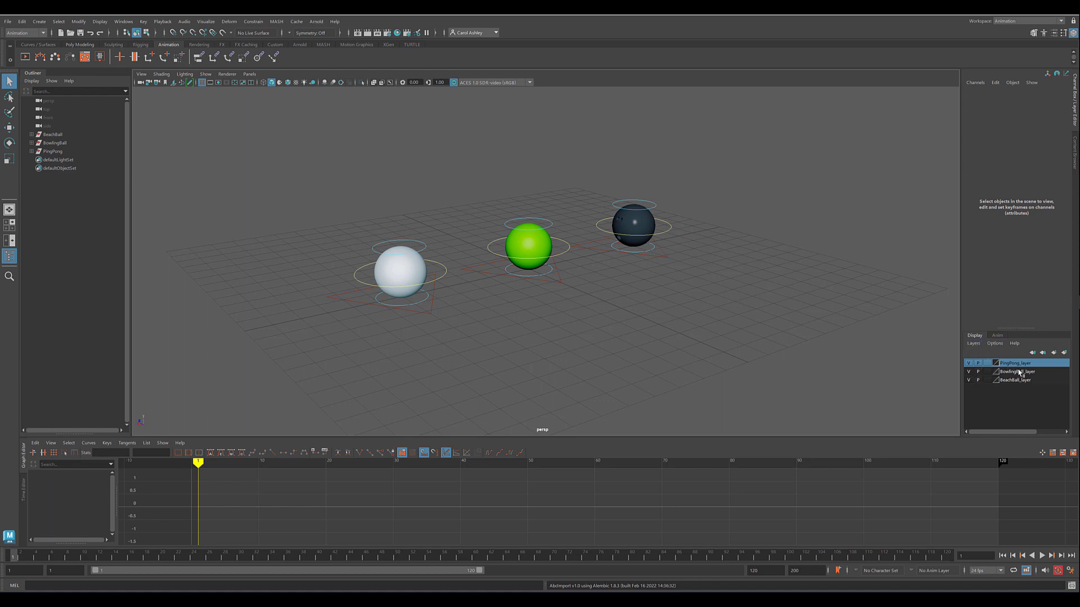
# Hide BowlingBall_layer and PingPong_layer in the Display Layer Editor
pyautogui.click(968, 371)
pyautogui.click(969, 363)
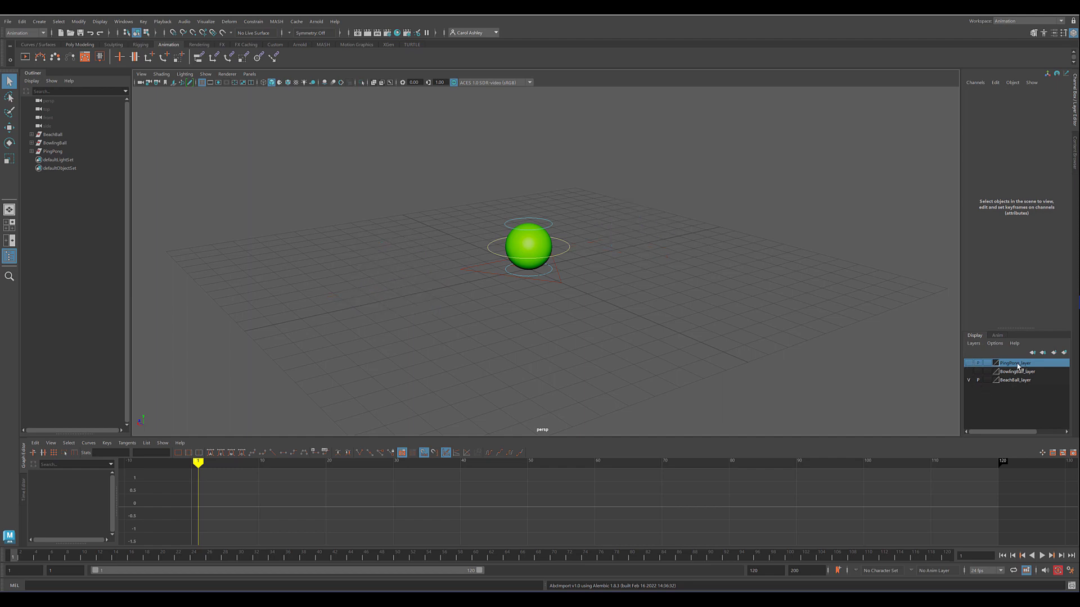
pyautogui.moveTo(1016, 367)
pyautogui.mouseDown()
pyautogui.moveTo(1002, 375)
pyautogui.moveTo(1018, 386)
pyautogui.mouseUp()
pyautogui.click(1002, 22)
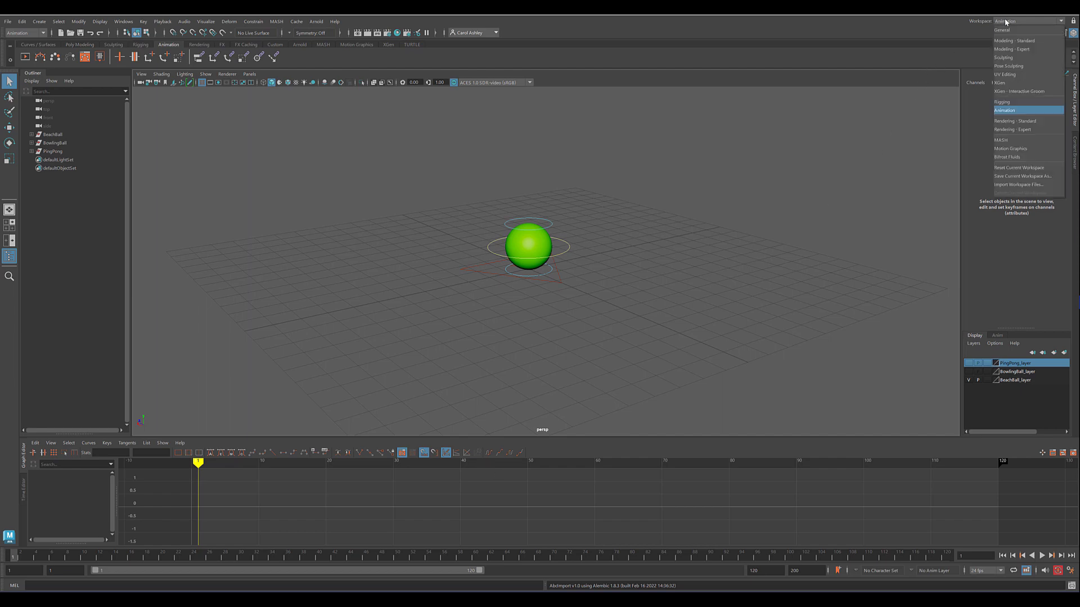
pyautogui.click(1007, 32)
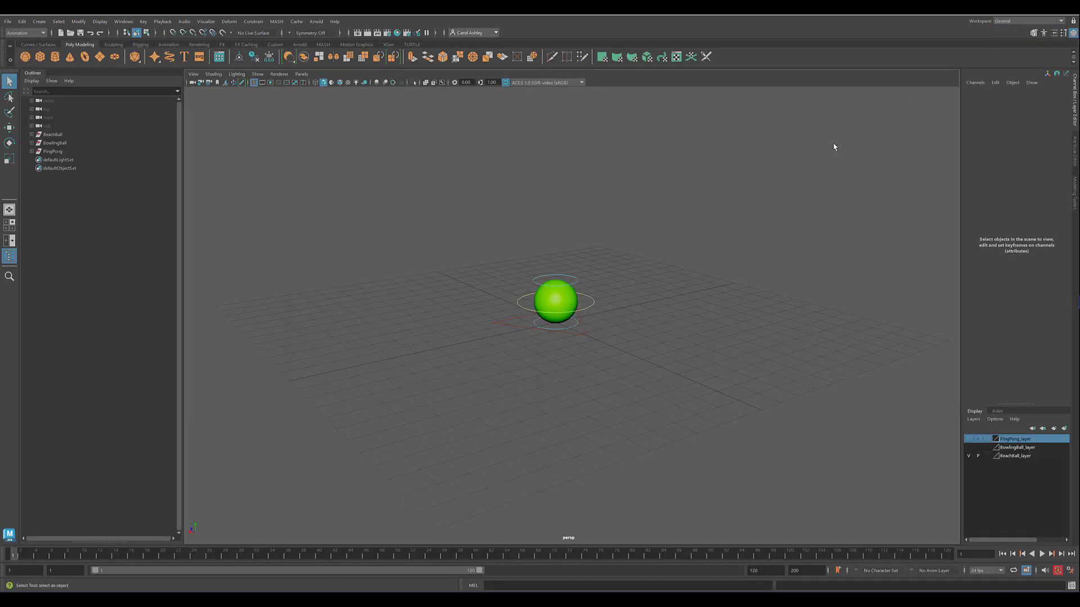
pyautogui.click(1002, 22)
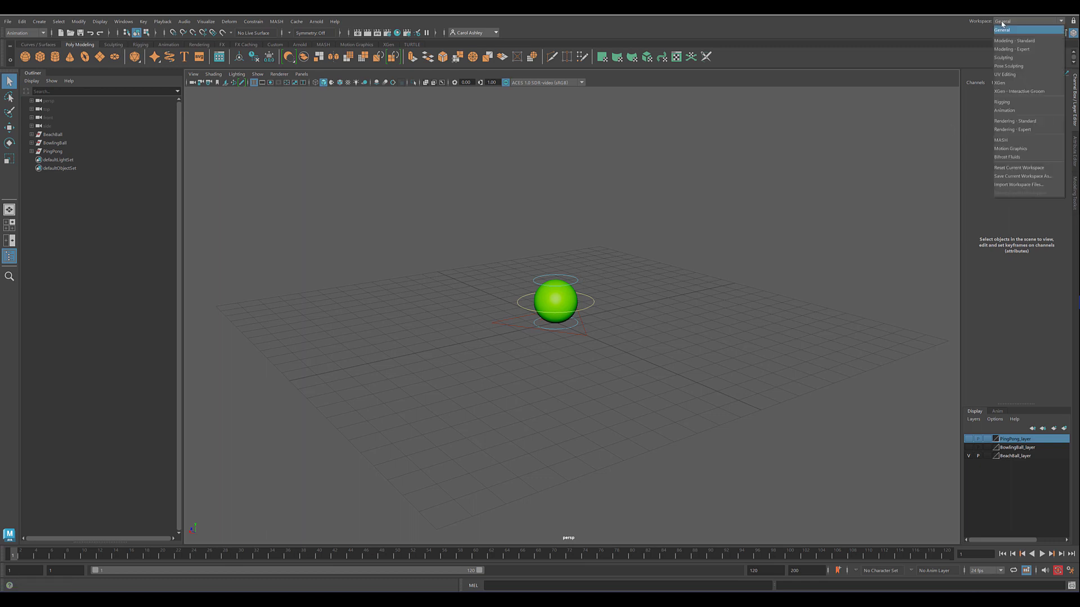
pyautogui.click(1005, 110)
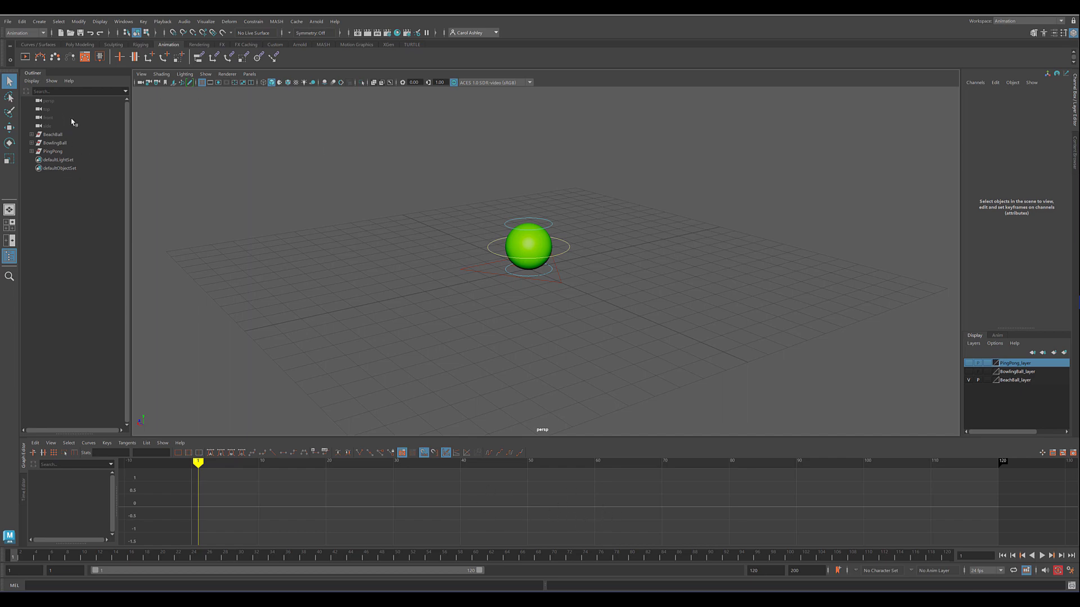
pyautogui.click(52, 136)
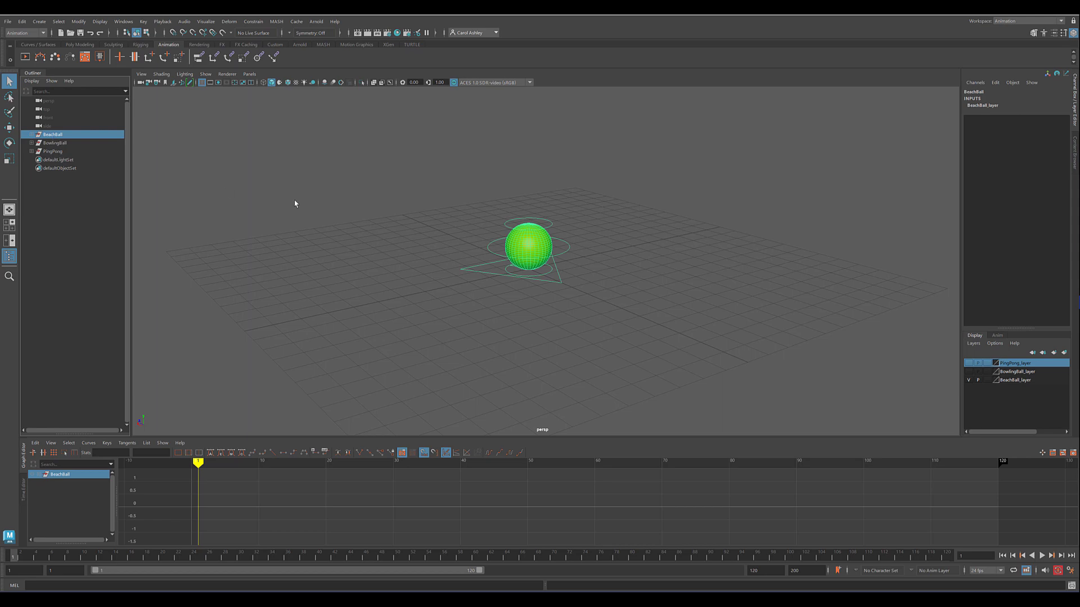
# Deselect everything, then dolly, pan and tumble the camera to frame the green ball up close
pyautogui.click(339, 184)
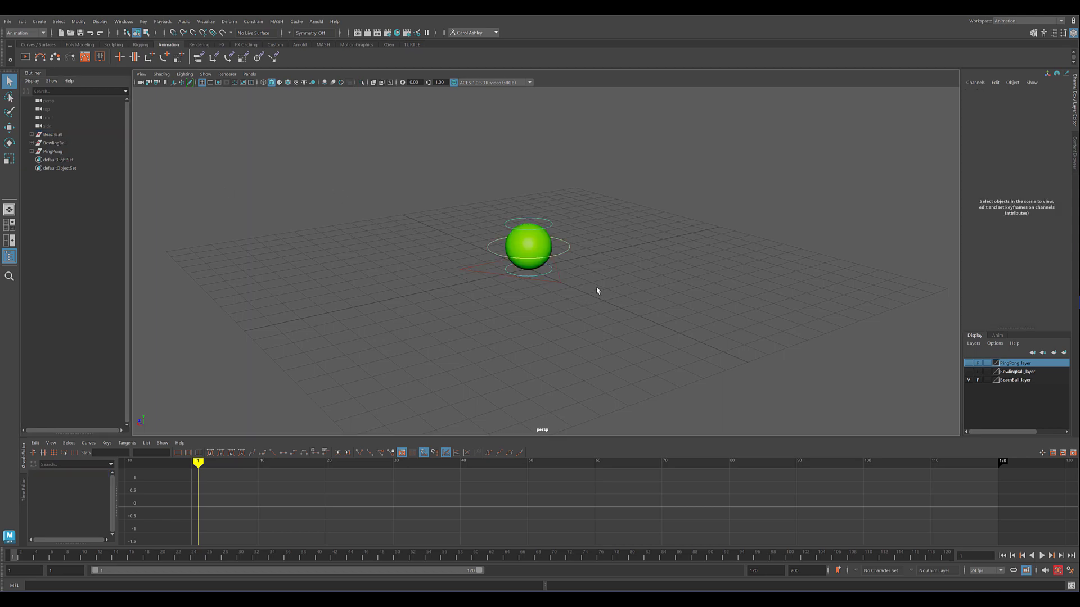
pyautogui.keyDown('alt'); pyautogui.moveTo(484, 322); pyautogui.dragTo(847, 355, button='right'); pyautogui.keyUp('alt')
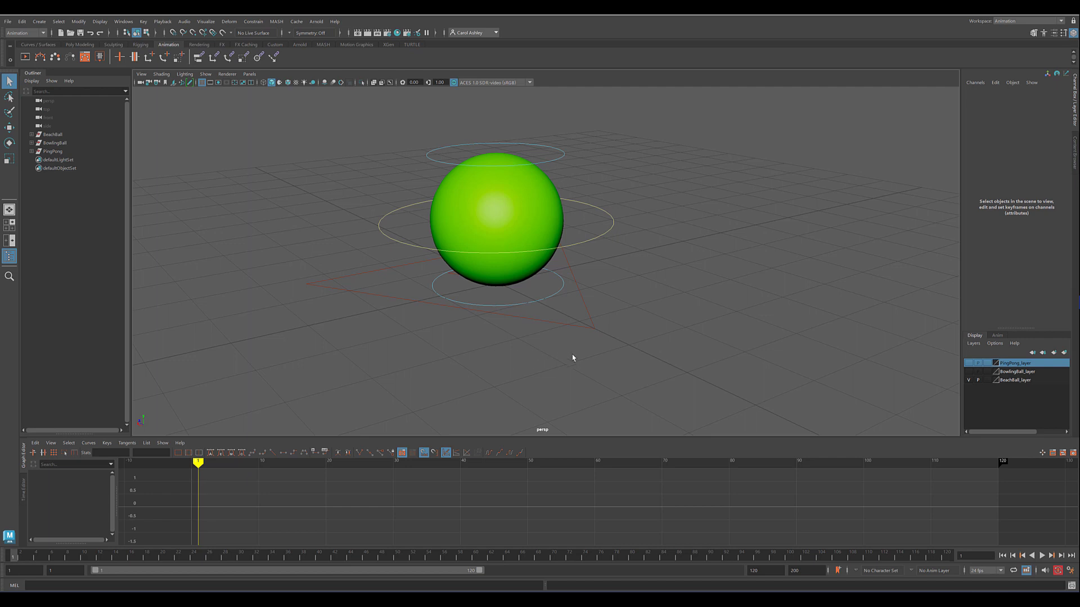
pyautogui.keyDown('alt'); pyautogui.moveTo(478, 346); pyautogui.dragTo(535, 347, button='right'); pyautogui.keyUp('alt')
pyautogui.keyDown('alt'); pyautogui.moveTo(535, 347); pyautogui.dragTo(613, 385, button='middle'); pyautogui.keyUp('alt')
pyautogui.keyDown('alt'); pyautogui.moveTo(613, 384); pyautogui.dragTo(638, 399); pyautogui.keyUp('alt')
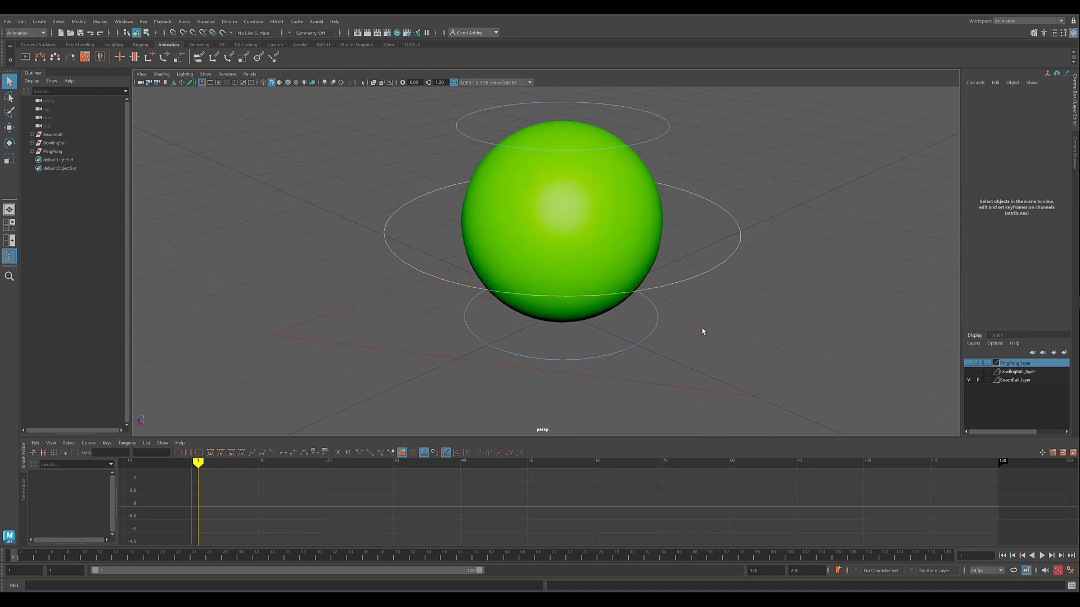
# Select the triangle root control and highlight its Translate X, Y and Z channels
pyautogui.click(618, 379)
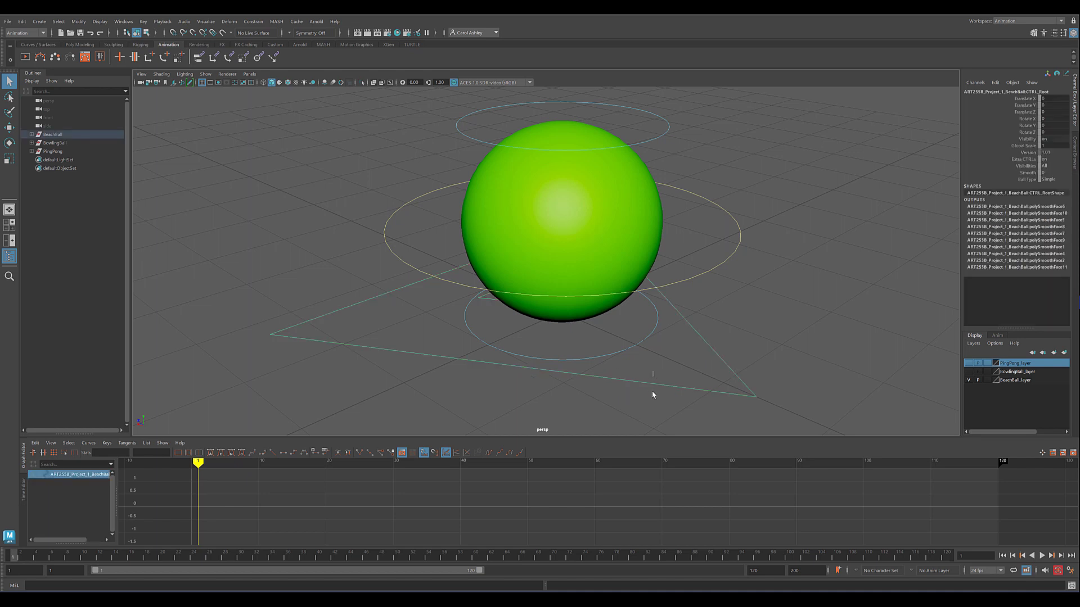
pyautogui.moveTo(655, 364); pyautogui.dragTo(616, 366)
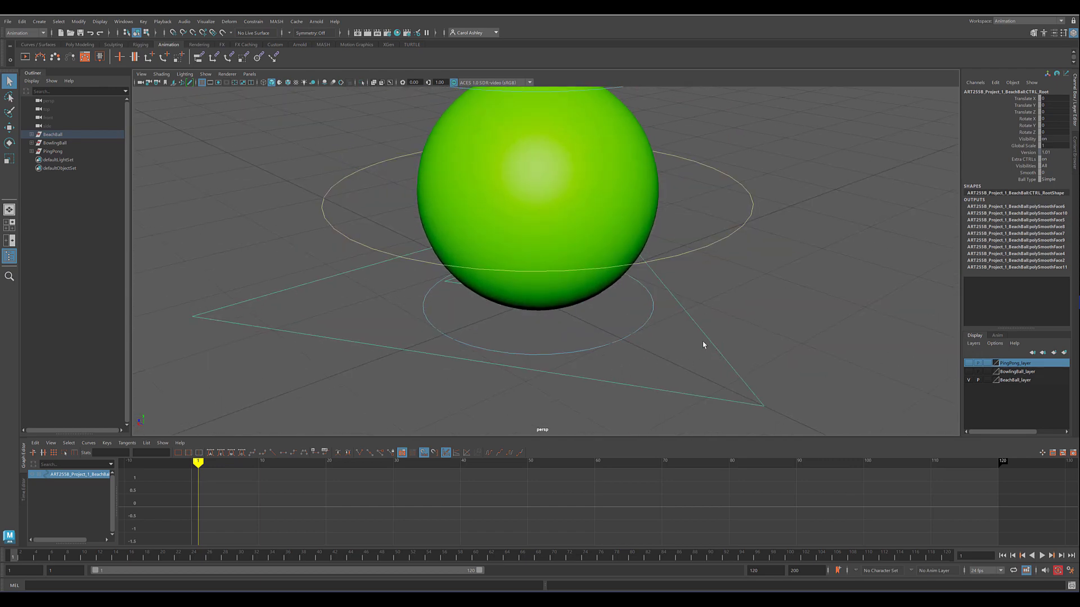
pyautogui.keyDown('alt'); pyautogui.moveTo(703, 345); pyautogui.dragTo(630, 337); pyautogui.keyUp('alt')
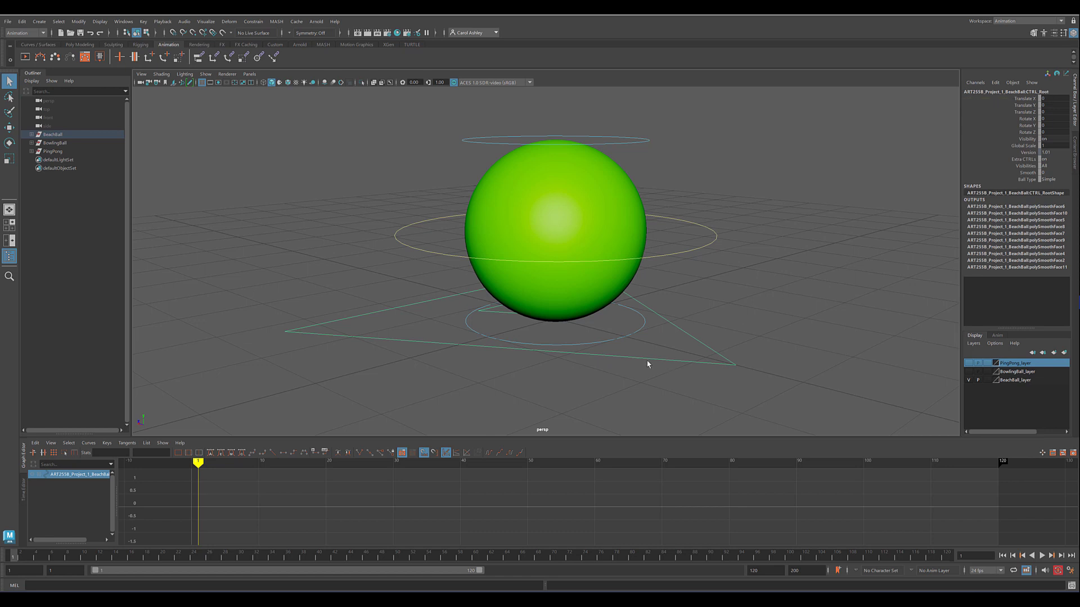
pyautogui.keyDown('alt'); pyautogui.moveTo(641, 359); pyautogui.dragTo(665, 356); pyautogui.keyUp('alt')
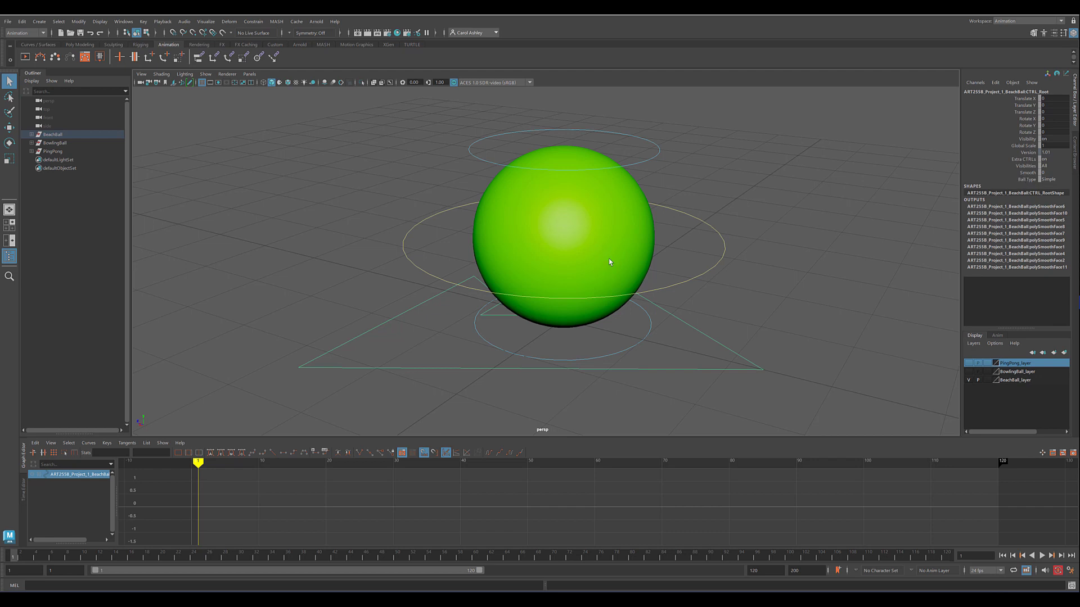
pyautogui.moveTo(1027, 100); pyautogui.dragTo(1029, 114)
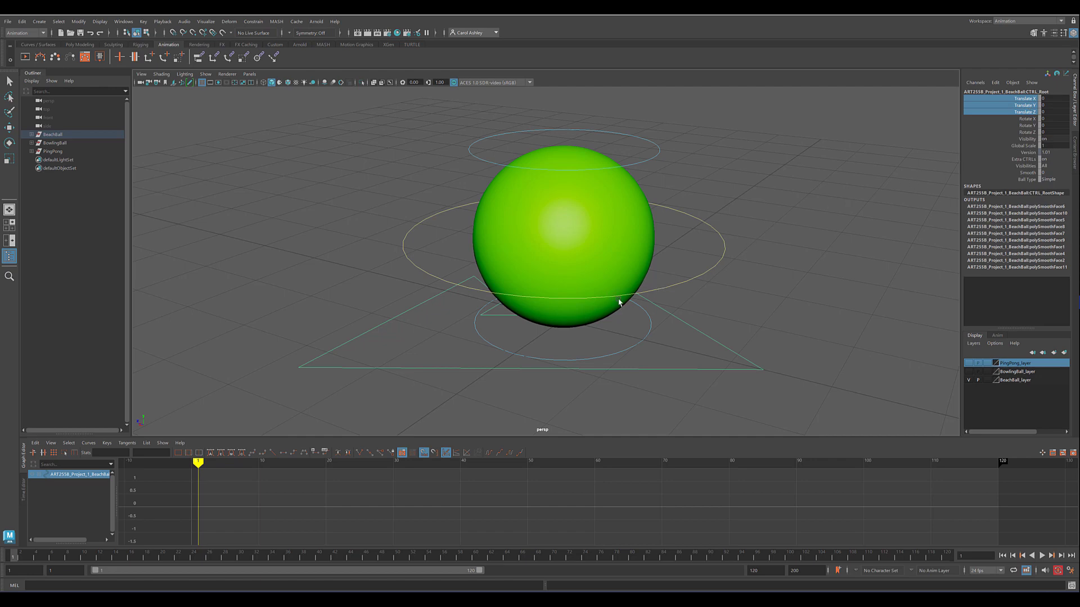
# Move the whole rig with the root controller along X and upward, then undo back to rest
pyautogui.press('w')
pyautogui.keyDown('alt'); pyautogui.moveTo(634, 335); pyautogui.dragTo(558, 323); pyautogui.keyUp('alt')
pyautogui.keyDown('alt'); pyautogui.moveTo(589, 316); pyautogui.dragTo(580, 311, button='middle'); pyautogui.keyUp('alt')
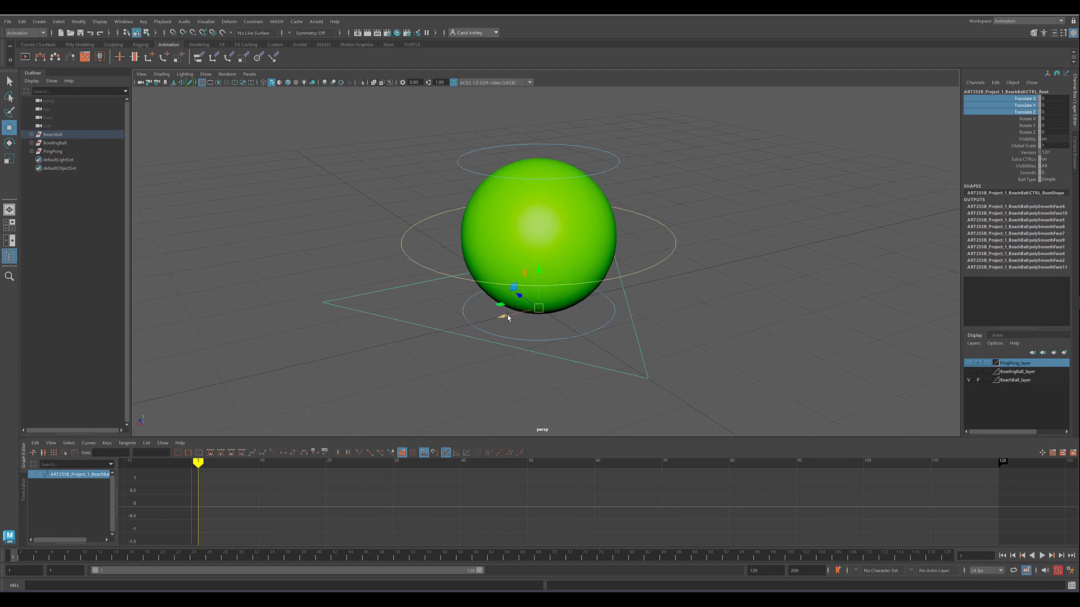
pyautogui.moveTo(506, 317); pyautogui.dragTo(769, 252)
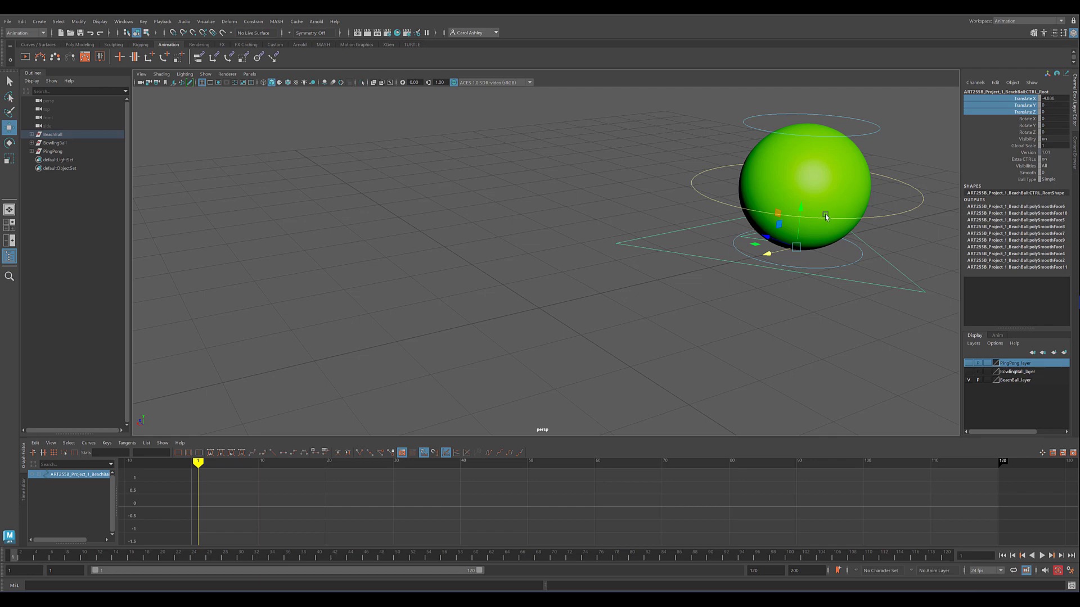
pyautogui.keyDown('alt'); pyautogui.moveTo(821, 222); pyautogui.dragTo(718, 248, button='middle'); pyautogui.keyUp('alt')
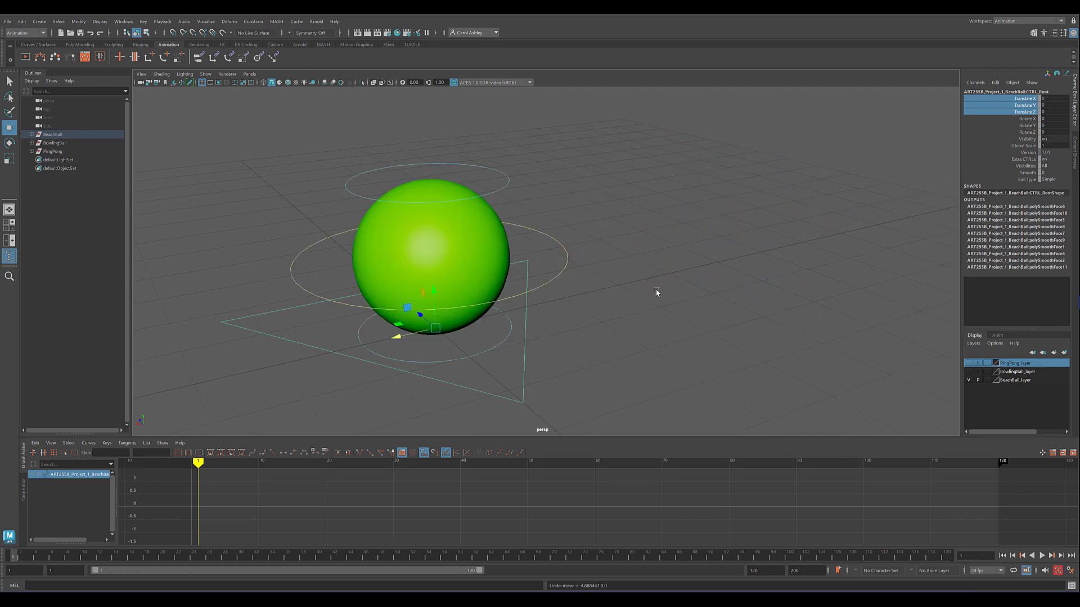
pyautogui.keyDown('alt'); pyautogui.moveTo(646, 293); pyautogui.dragTo(795, 253, button='middle'); pyautogui.keyUp('alt')
pyautogui.keyDown('alt'); pyautogui.moveTo(612, 297); pyautogui.dragTo(668, 272); pyautogui.keyUp('alt')
pyautogui.moveTo(579, 263); pyautogui.dragTo(626, 317)
pyautogui.hotkey('ctrl', 'z')
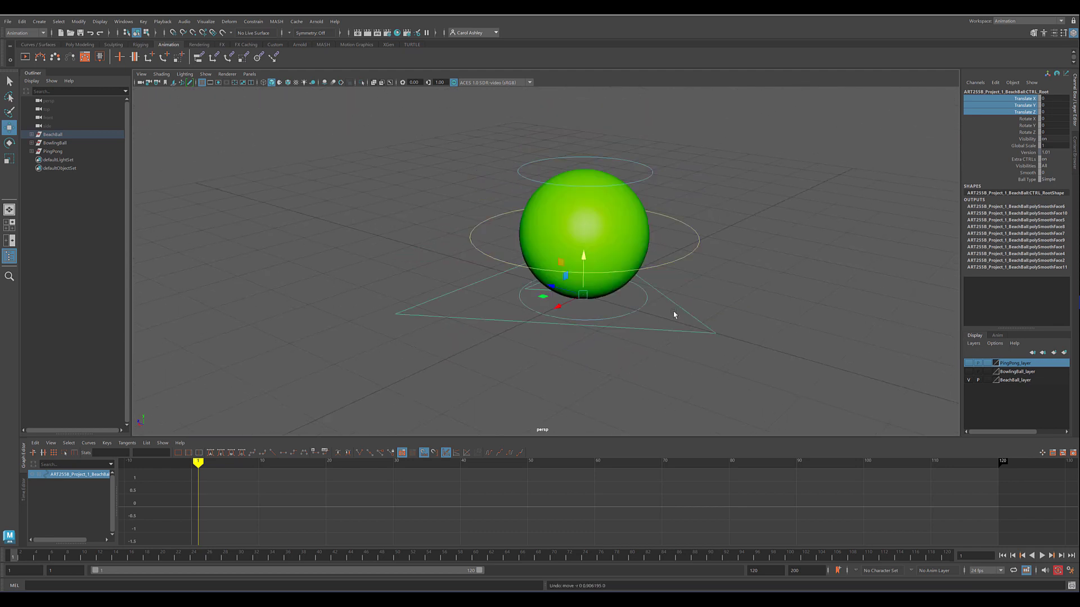
pyautogui.hotkey('ctrl', 'z')
pyautogui.moveTo(550, 294); pyautogui.dragTo(513, 294)
pyautogui.hotkey('ctrl', 'z')
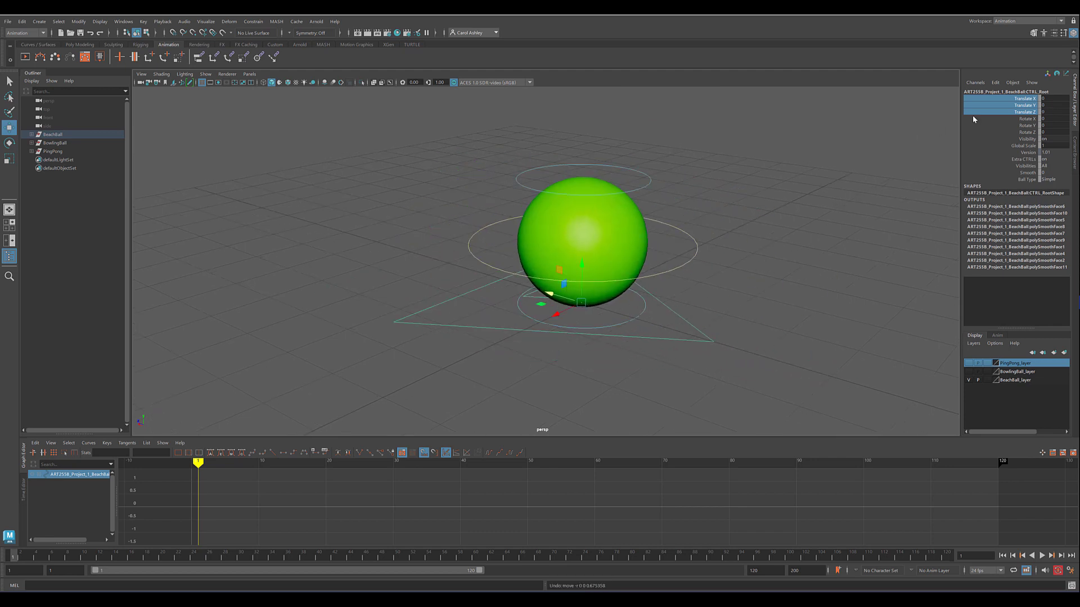
# Rotate the rig about X with the root controller, then undo the rotation
pyautogui.moveTo(1023, 119); pyautogui.dragTo(1025, 133)
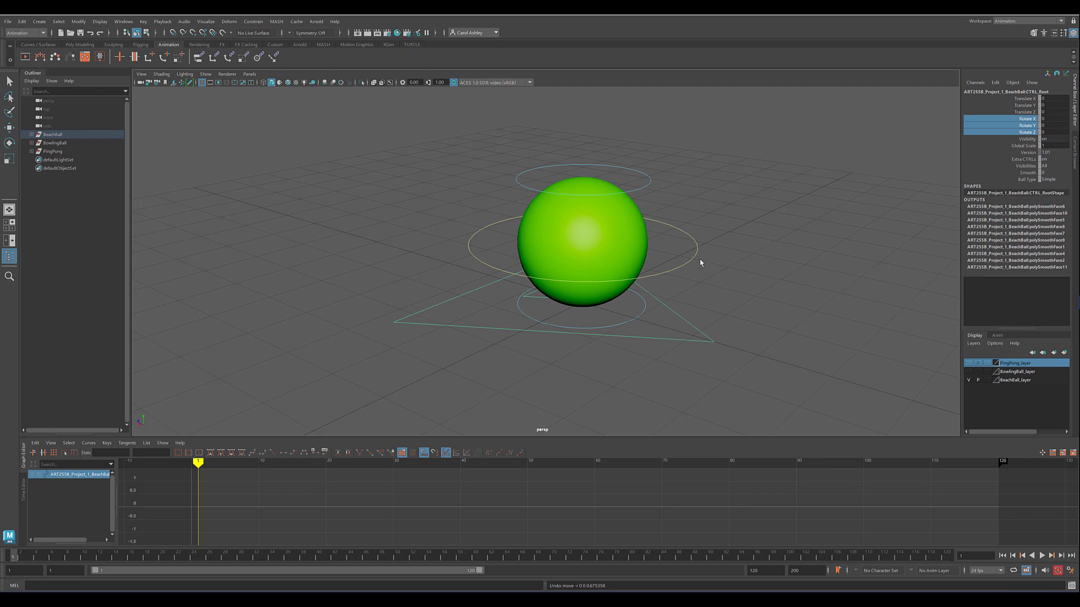
pyautogui.press('w')
pyautogui.press('e')
pyautogui.moveTo(603, 290); pyautogui.dragTo(581, 303)
pyautogui.hotkey('ctrl', 'z')
pyautogui.hotkey('ctrl', 'z')
pyautogui.hotkey('ctrl', 'z')
pyautogui.keyDown('alt'); pyautogui.moveTo(602, 342); pyautogui.dragTo(788, 287); pyautogui.keyUp('alt')
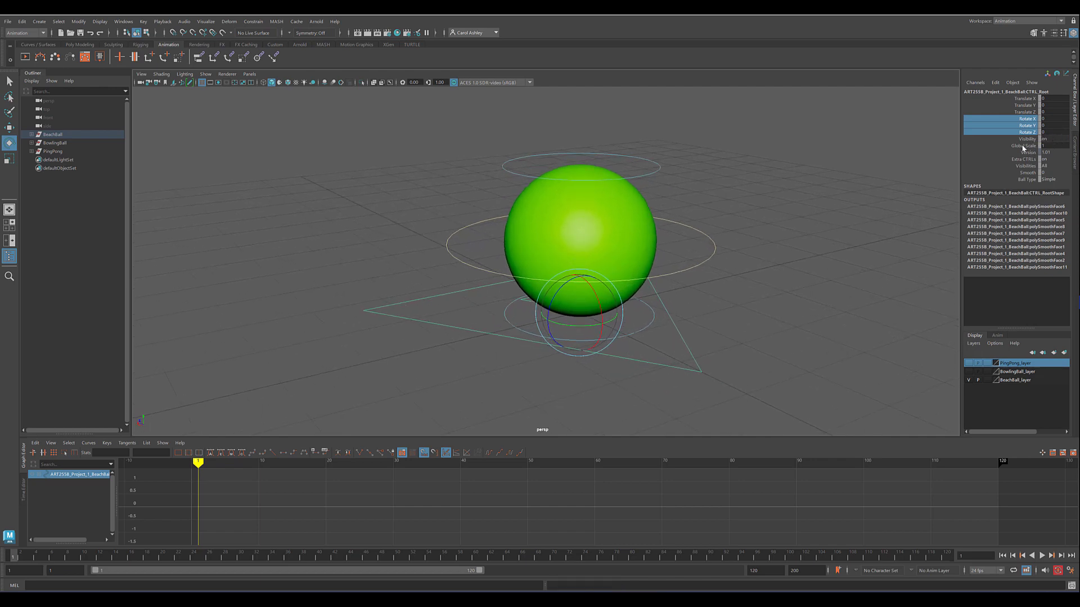
# Try a Global Scale of 3 on the ball, then set it back to 1
pyautogui.doubleClick(1052, 145)
pyautogui.write('3')
pyautogui.press('Return')
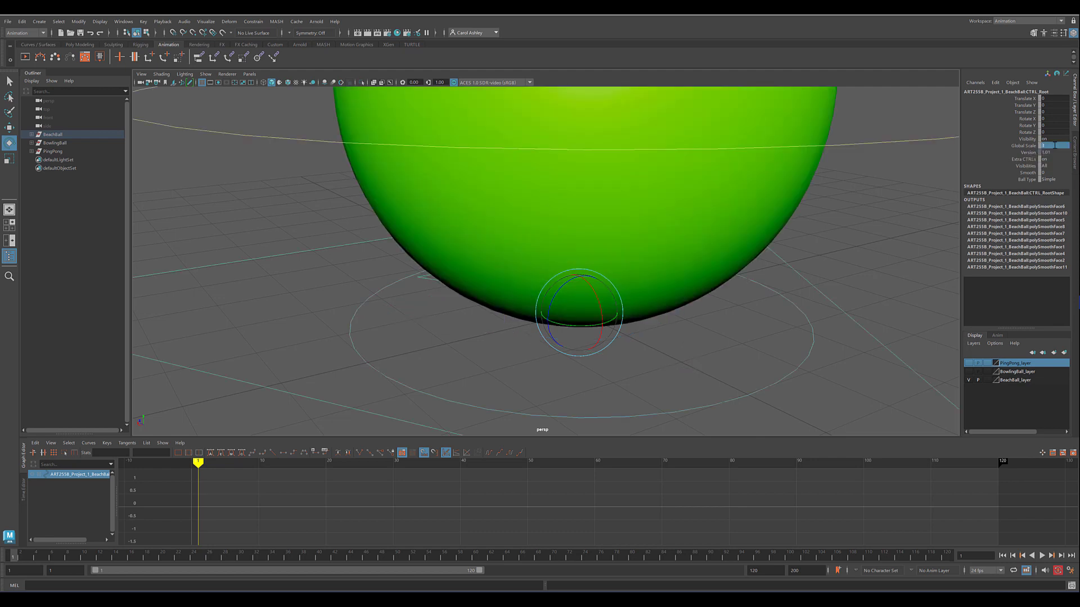
pyautogui.click(1057, 146)
pyautogui.write('1')
pyautogui.press('Return')
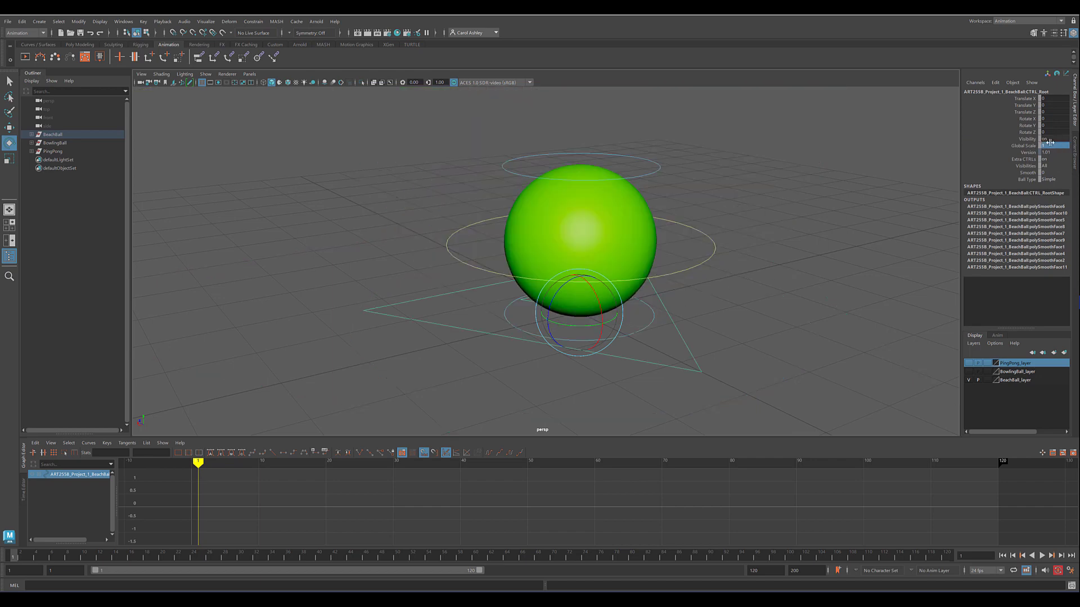
# Set the ball's Smooth level to 2, then back to 0
pyautogui.click(1044, 172)
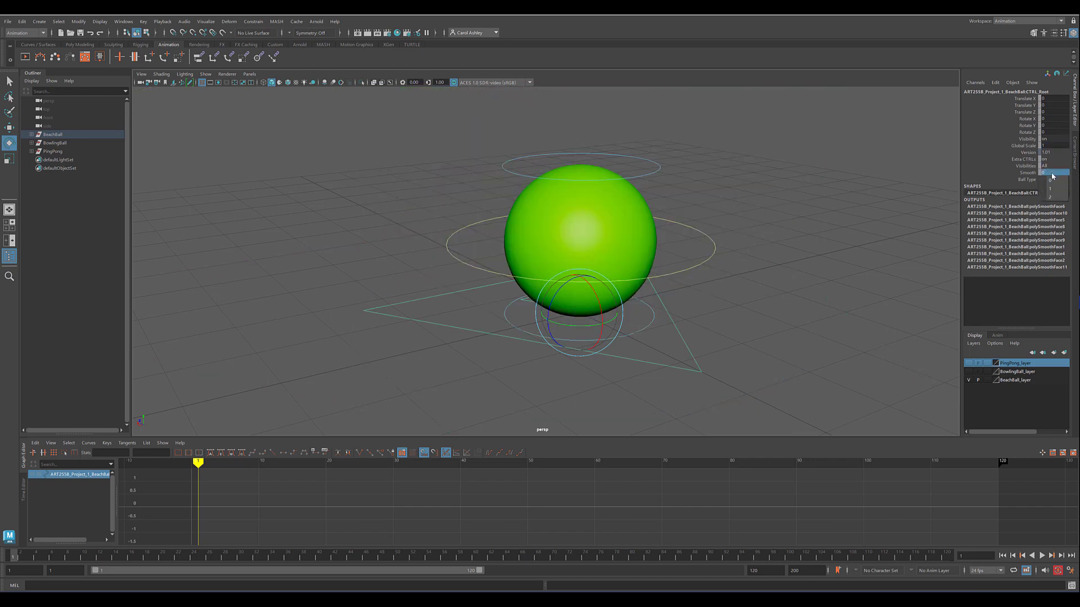
pyautogui.click(1053, 198)
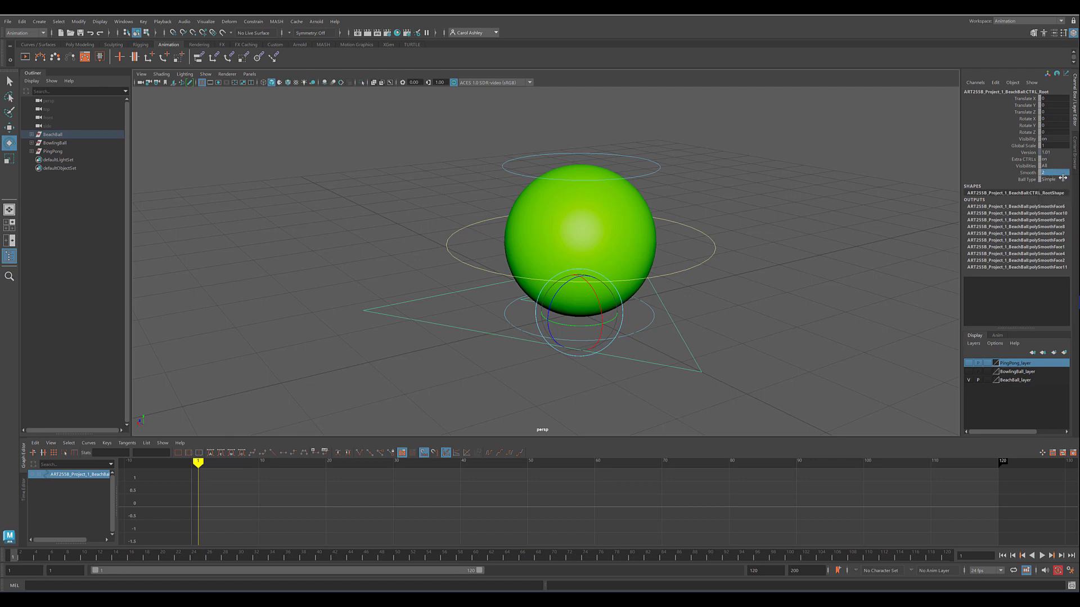
pyautogui.moveTo(692, 281)
pyautogui.keyDown('alt'); pyautogui.mouseDown(button='right')
pyautogui.moveTo(662, 284)
pyautogui.moveTo(801, 294)
pyautogui.moveTo(708, 272)
pyautogui.mouseUp(button='right'); pyautogui.keyUp('alt')
pyautogui.keyDown('alt'); pyautogui.moveTo(788, 279); pyautogui.dragTo(685, 244, button='right'); pyautogui.keyUp('alt')
pyautogui.write('0')
pyautogui.press('Return')
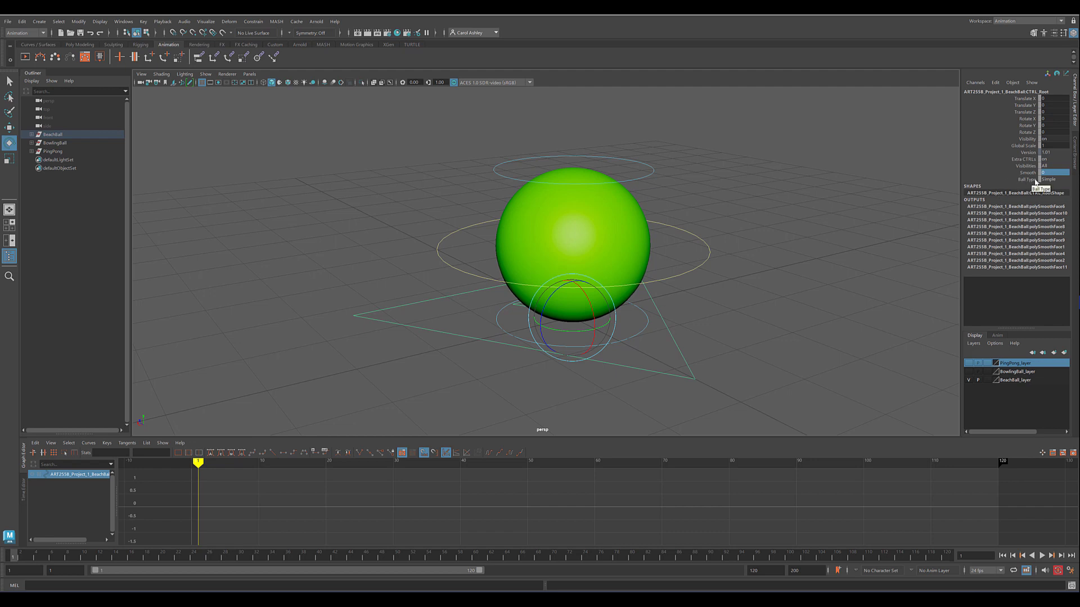
# Cycle Ball Type through Golfball, Basketball, Checker and Soccer, ending on Simple
pyautogui.click(1049, 179)
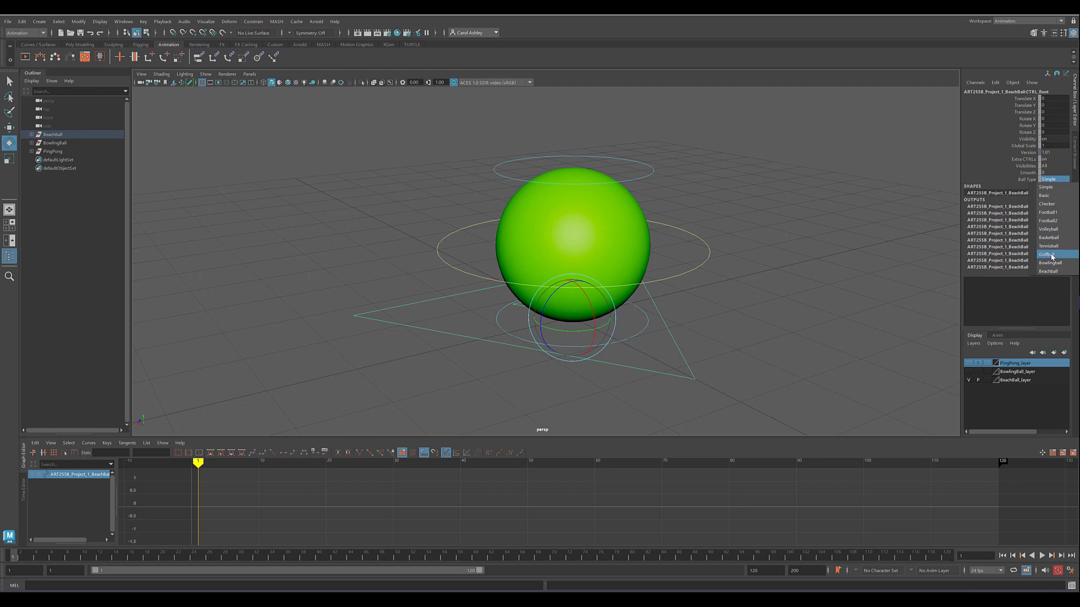
pyautogui.click(1052, 257)
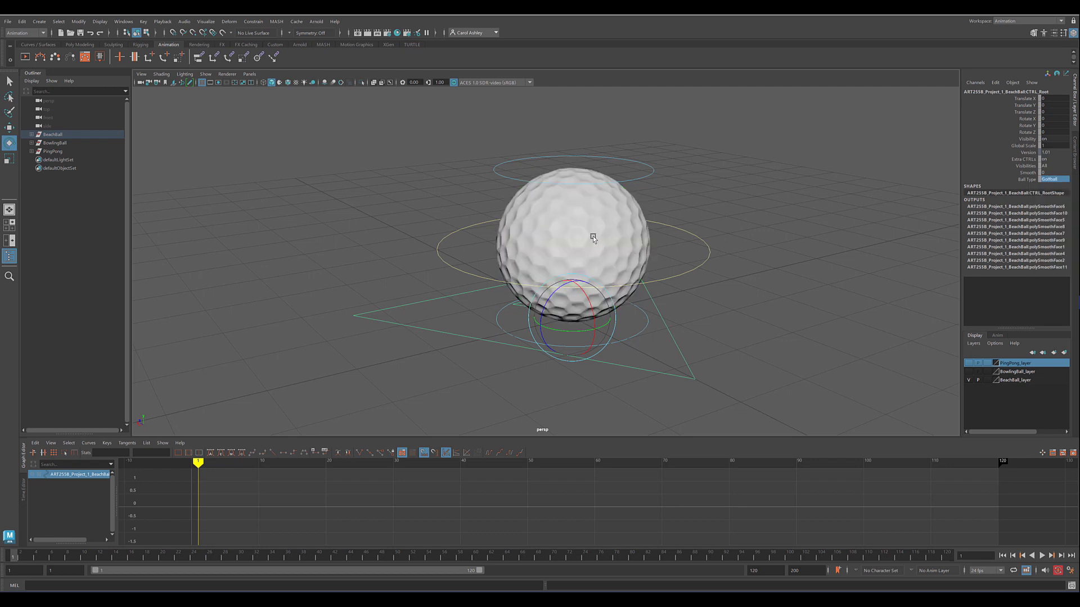
pyautogui.click(1055, 178)
pyautogui.click(1056, 234)
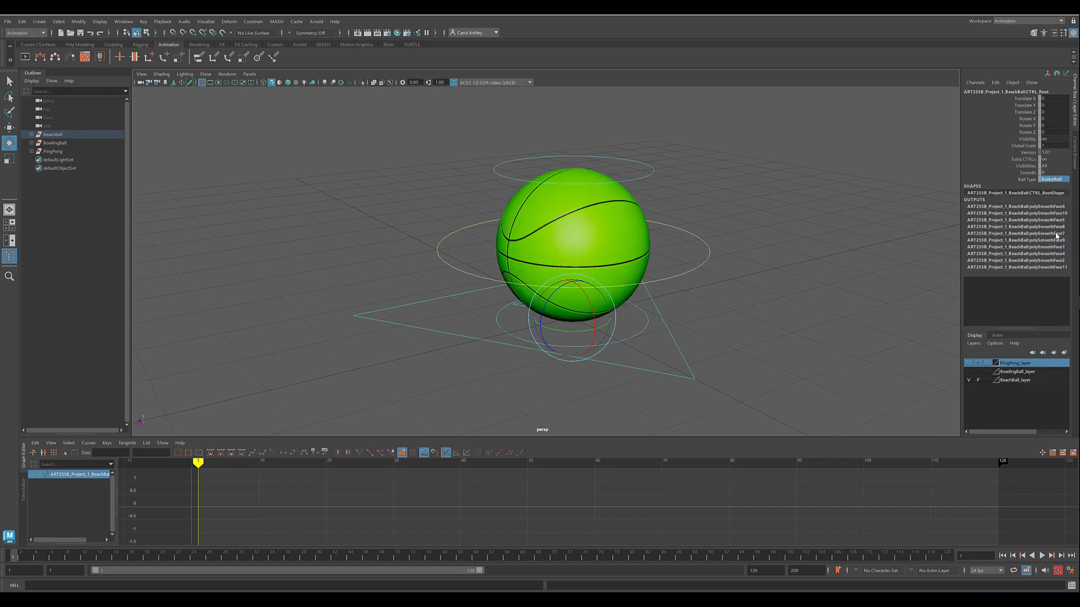
pyautogui.click(1053, 179)
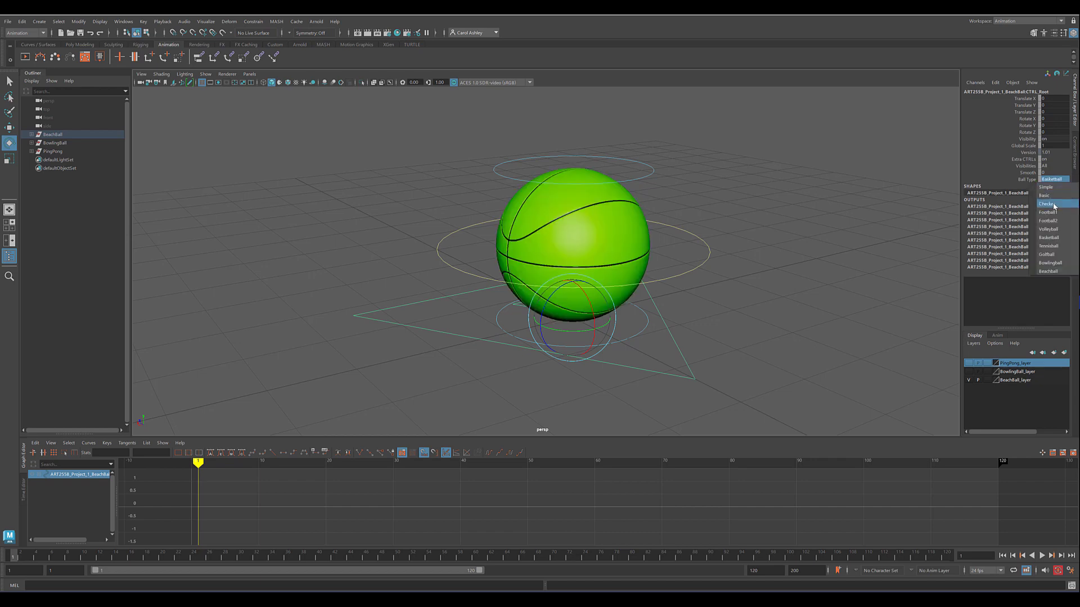
pyautogui.click(1053, 204)
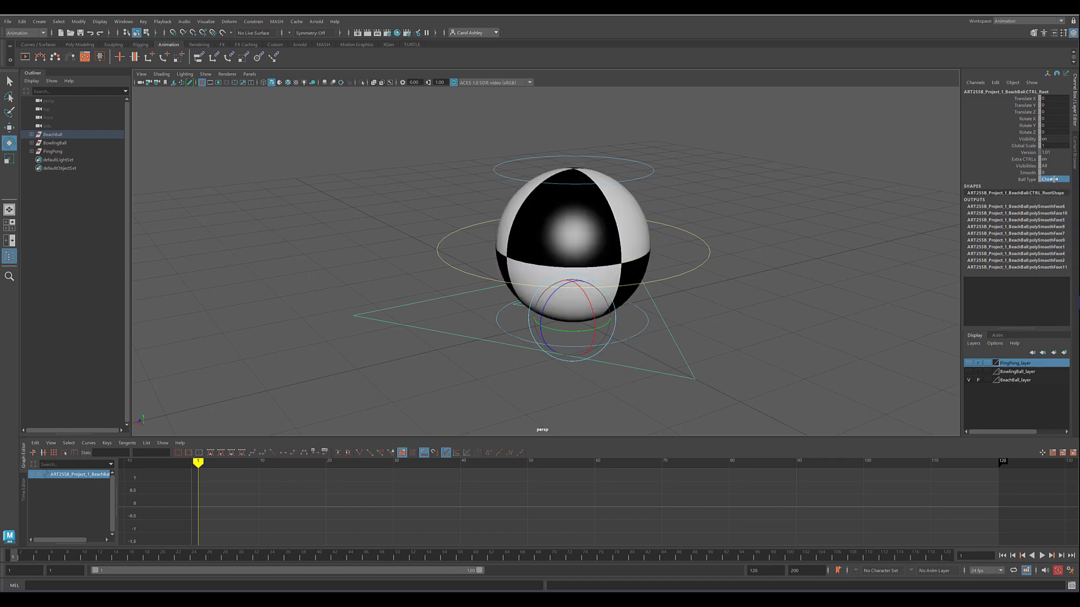
pyautogui.click(1054, 180)
pyautogui.click(1052, 214)
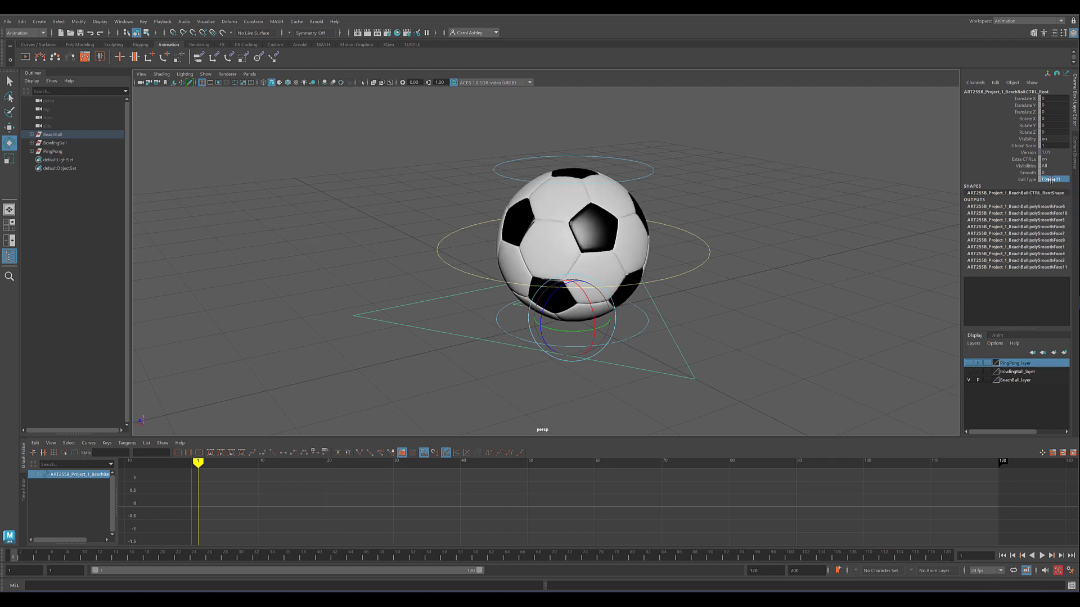
pyautogui.click(1052, 180)
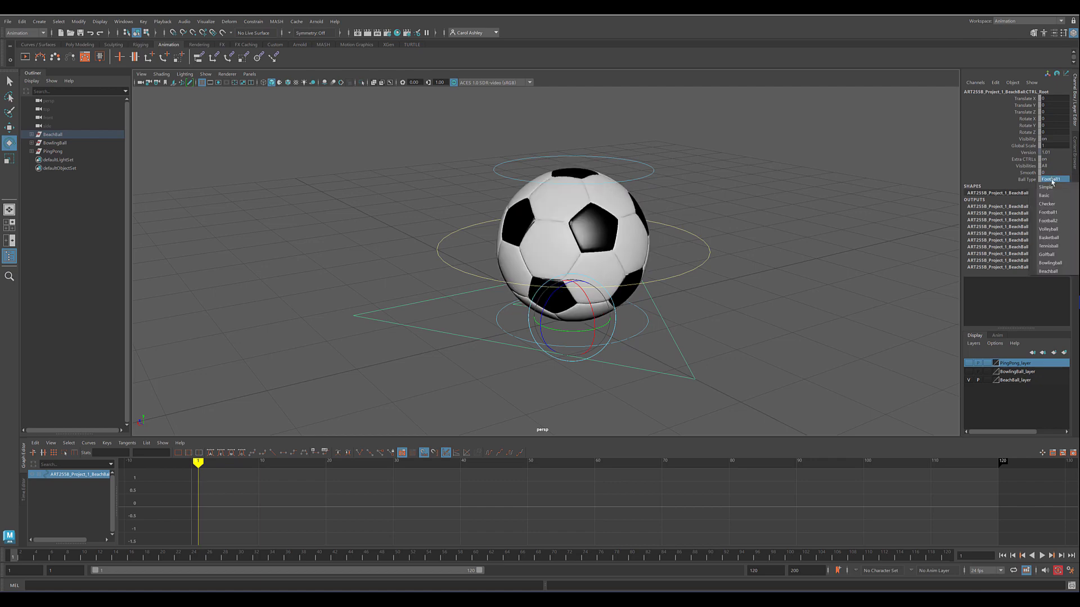
pyautogui.click(1058, 247)
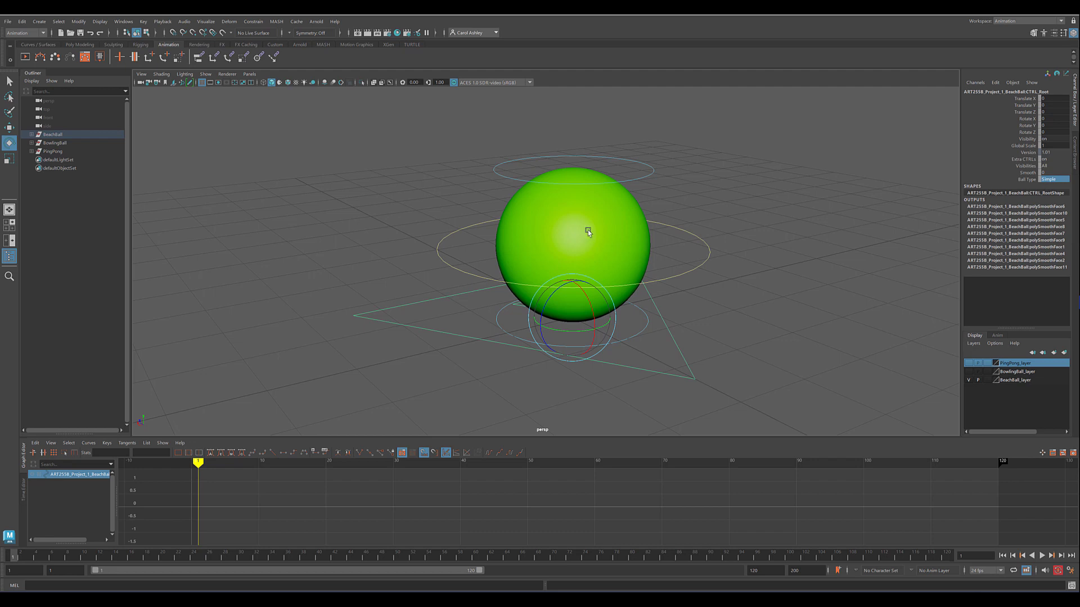
pyautogui.keyDown('alt'); pyautogui.moveTo(616, 220); pyautogui.dragTo(721, 251); pyautogui.keyUp('alt')
pyautogui.keyDown('alt'); pyautogui.moveTo(668, 227); pyautogui.dragTo(726, 235); pyautogui.keyUp('alt')
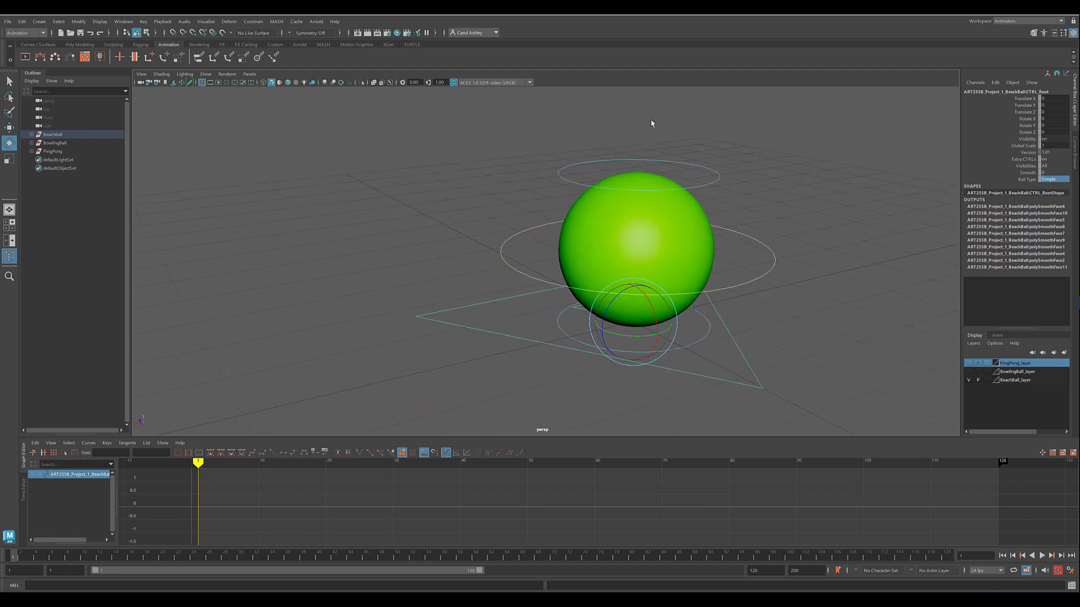
# In Hypershade, shift the green phong material's Color hue to magenta, about 325
pyautogui.click(397, 33)
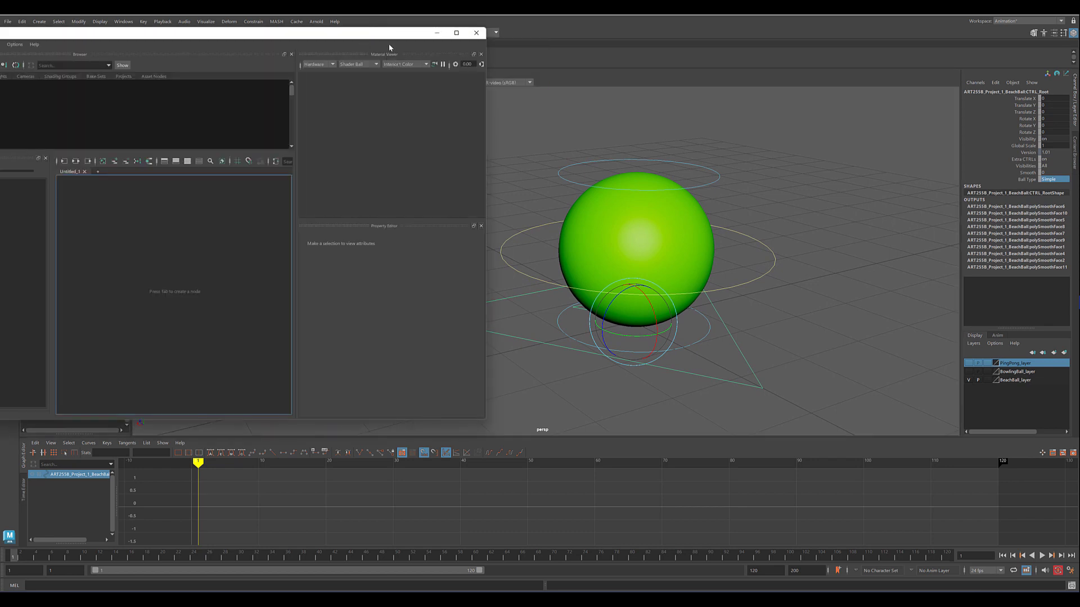
pyautogui.moveTo(371, 37); pyautogui.dragTo(504, 54)
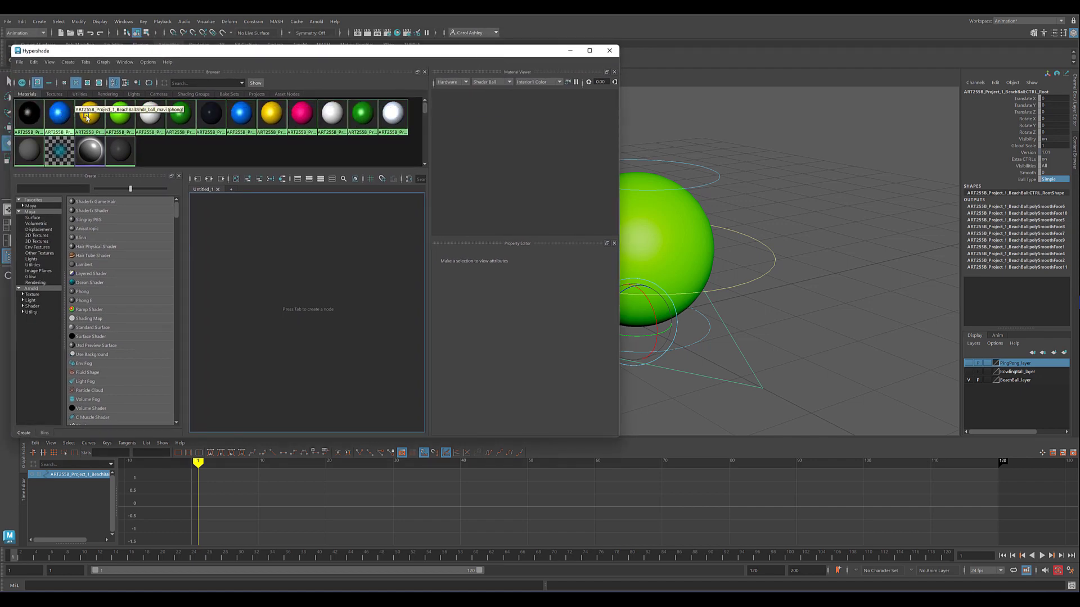
pyautogui.click(1051, 180)
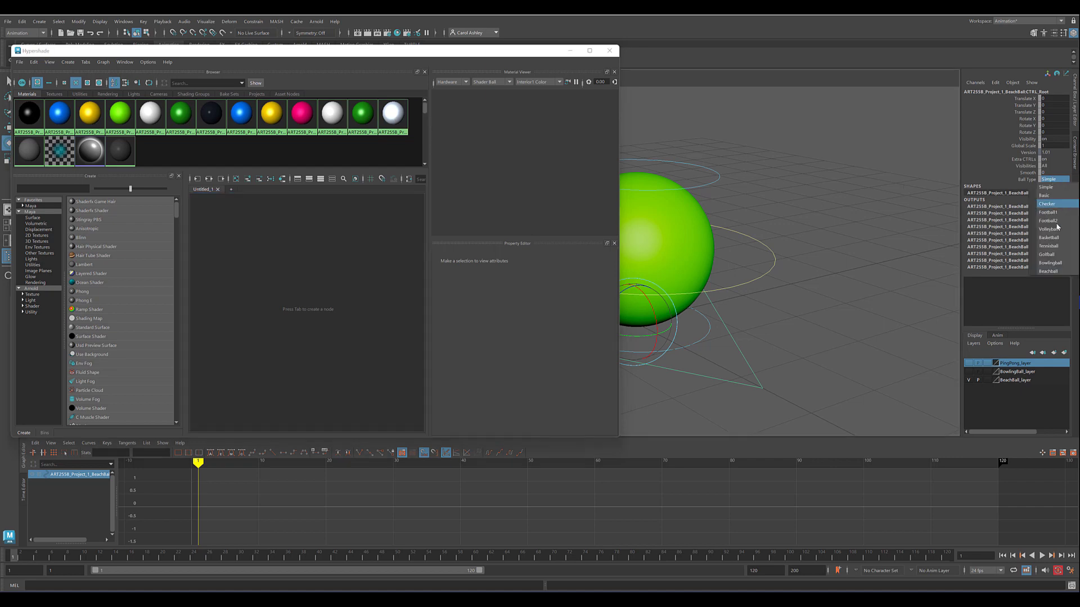
pyautogui.click(121, 115)
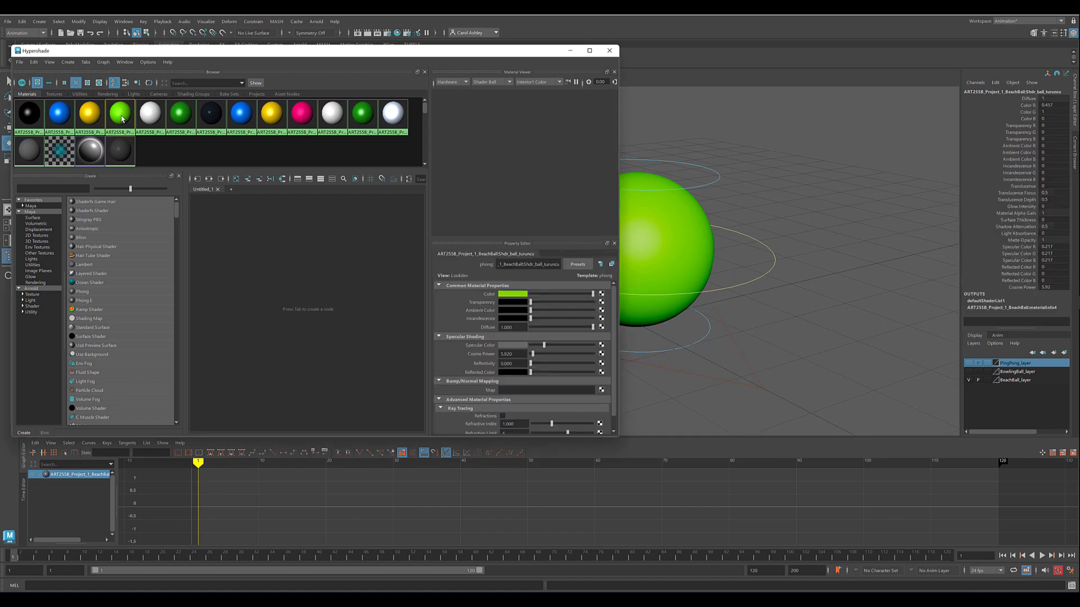
pyautogui.click(511, 295)
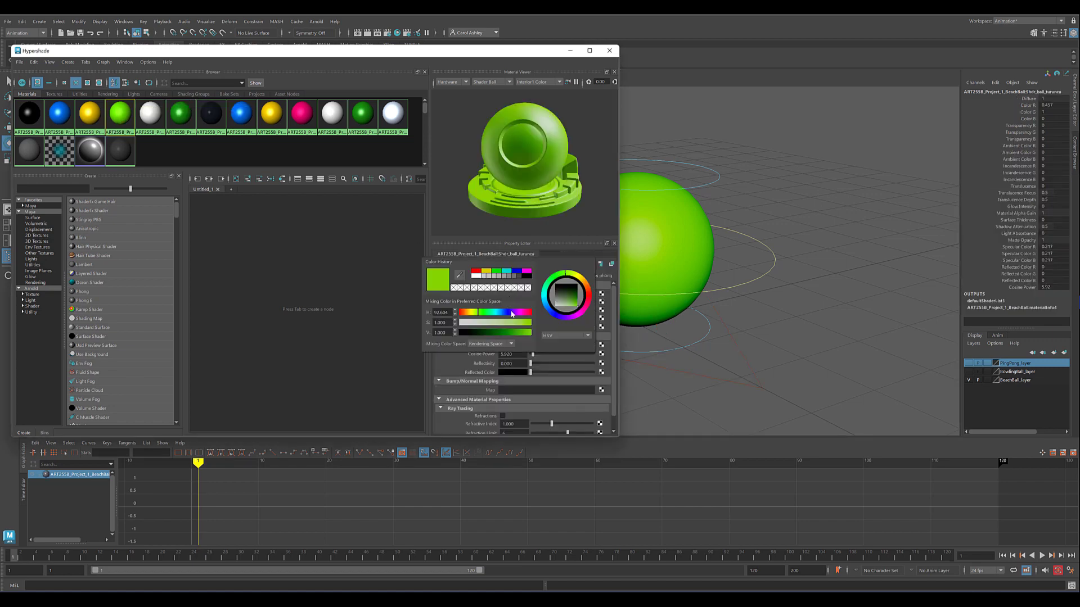
pyautogui.click(513, 314)
pyautogui.moveTo(513, 314)
pyautogui.mouseDown()
pyautogui.moveTo(499, 313)
pyautogui.moveTo(528, 316)
pyautogui.mouseUp()
pyautogui.click(609, 51)
pyautogui.keyDown('alt'); pyautogui.moveTo(778, 280); pyautogui.dragTo(658, 333); pyautogui.keyUp('alt')
pyautogui.click(652, 333)
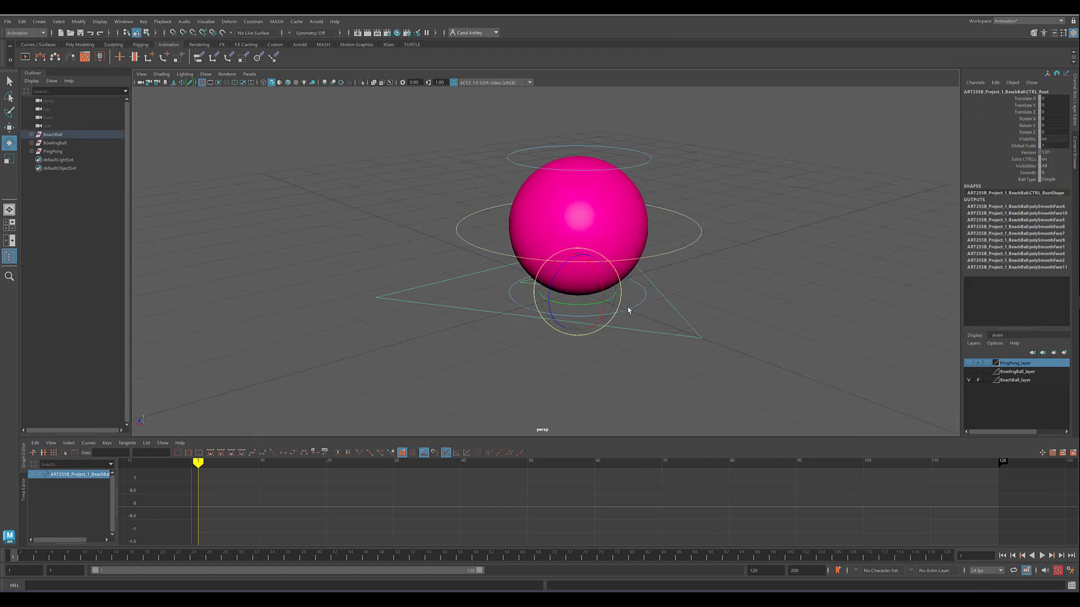
pyautogui.keyDown('alt'); pyautogui.moveTo(641, 313); pyautogui.dragTo(772, 302, button='right'); pyautogui.keyUp('alt')
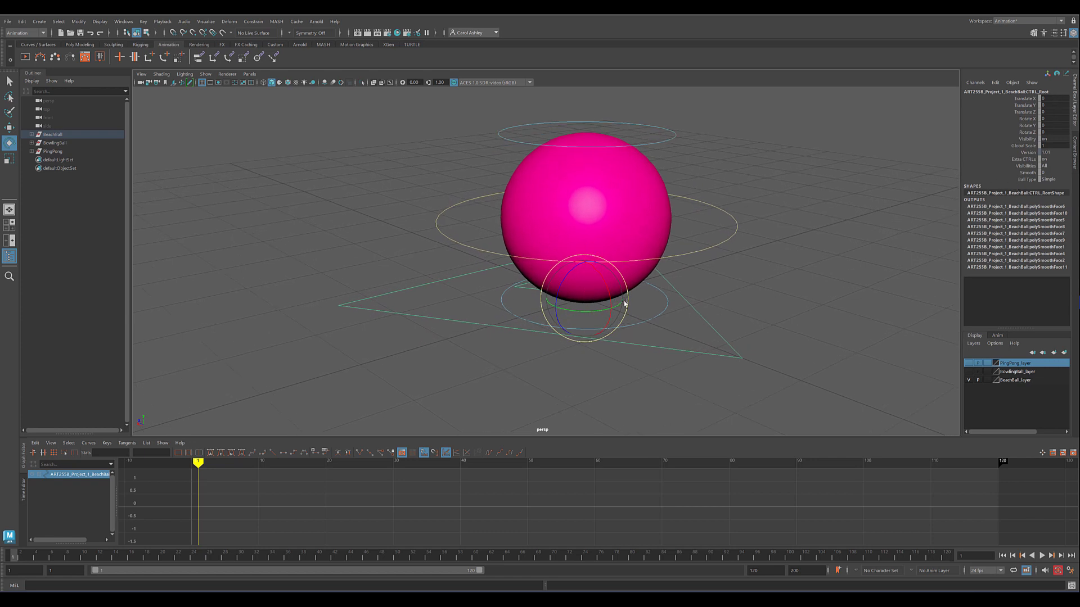
pyautogui.keyDown('alt'); pyautogui.moveTo(762, 299); pyautogui.dragTo(586, 250, button='right'); pyautogui.keyUp('alt')
pyautogui.press('w')
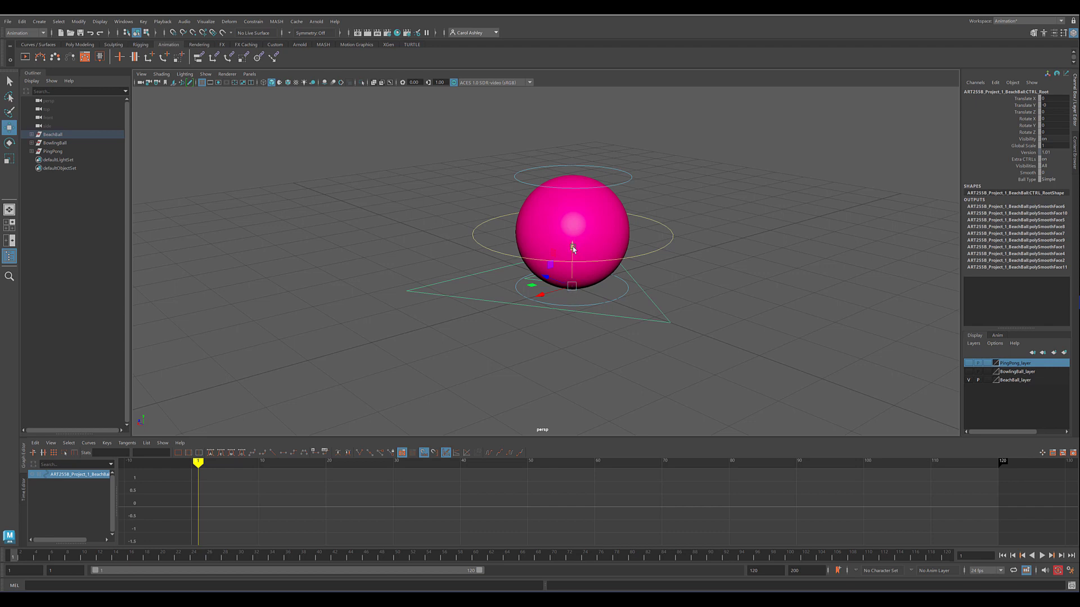
pyautogui.click(572, 247)
pyautogui.moveTo(574, 244); pyautogui.dragTo(574, 134)
pyautogui.keyDown('alt'); pyautogui.moveTo(662, 242); pyautogui.dragTo(479, 244, button='right'); pyautogui.keyUp('alt')
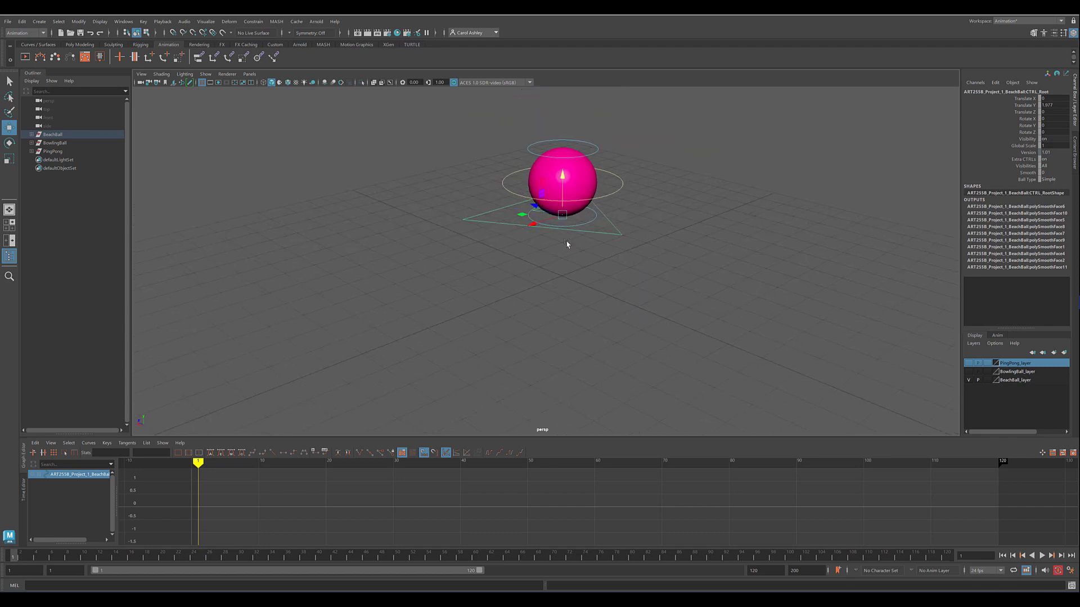
pyautogui.moveTo(566, 244); pyautogui.dragTo(587, 268, button='middle')
pyautogui.keyDown('alt'); pyautogui.moveTo(585, 296); pyautogui.dragTo(638, 300, button='right'); pyautogui.keyUp('alt')
pyautogui.keyDown('alt'); pyautogui.moveTo(638, 301); pyautogui.dragTo(660, 298); pyautogui.keyUp('alt')
pyautogui.keyDown('alt'); pyautogui.moveTo(660, 299); pyautogui.dragTo(663, 313, button='right'); pyautogui.keyUp('alt')
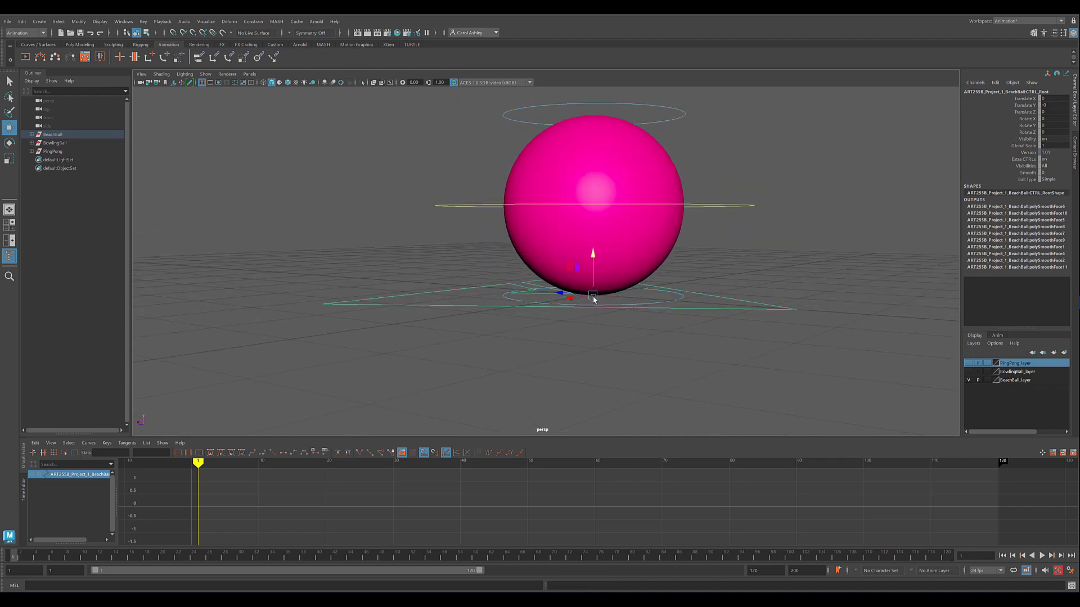
pyautogui.click(724, 206)
pyautogui.moveTo(619, 224)
pyautogui.keyDown('alt'); pyautogui.mouseDown()
pyautogui.moveTo(613, 242)
pyautogui.moveTo(622, 222)
pyautogui.mouseUp(); pyautogui.keyUp('alt')
pyautogui.press('e')
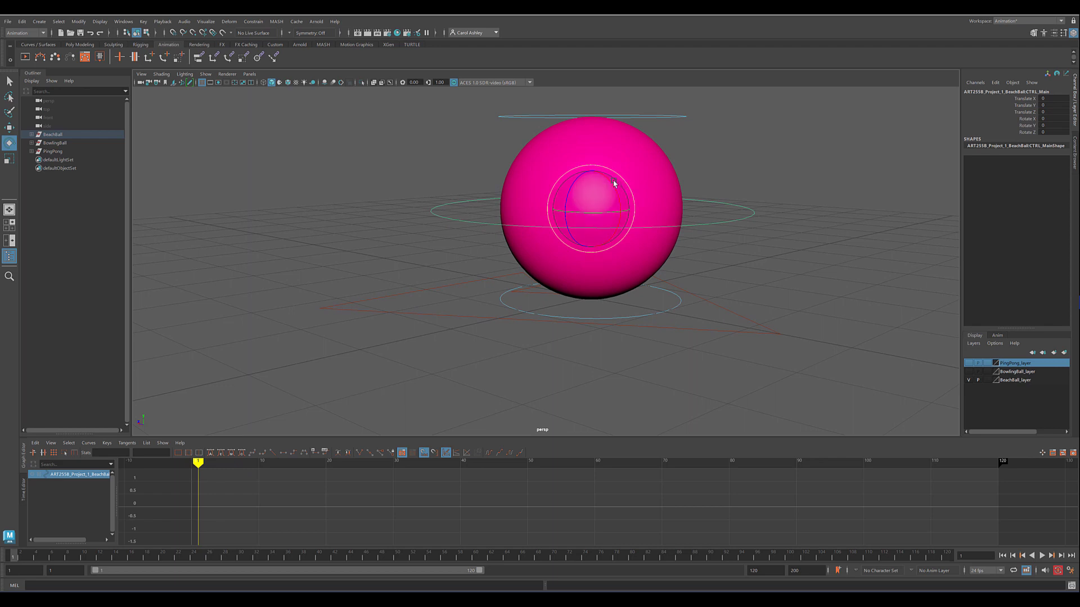
pyautogui.moveTo(613, 180); pyautogui.dragTo(446, 272)
pyautogui.moveTo(655, 208); pyautogui.dragTo(447, 220)
pyautogui.hotkey('ctrl', 'z')
pyautogui.click(703, 242)
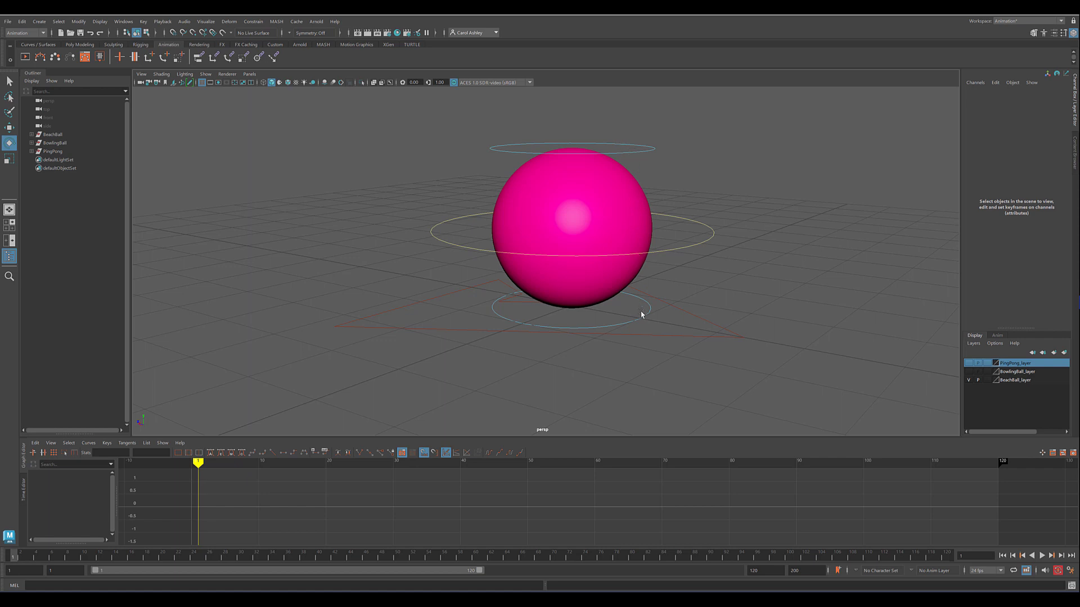
pyautogui.click(638, 140)
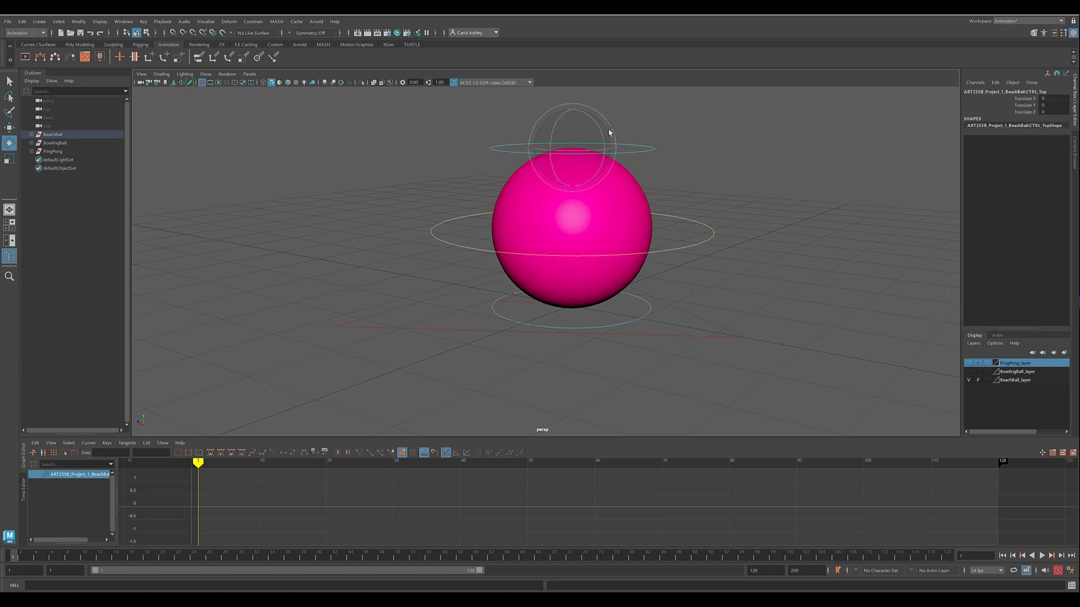
pyautogui.press('w')
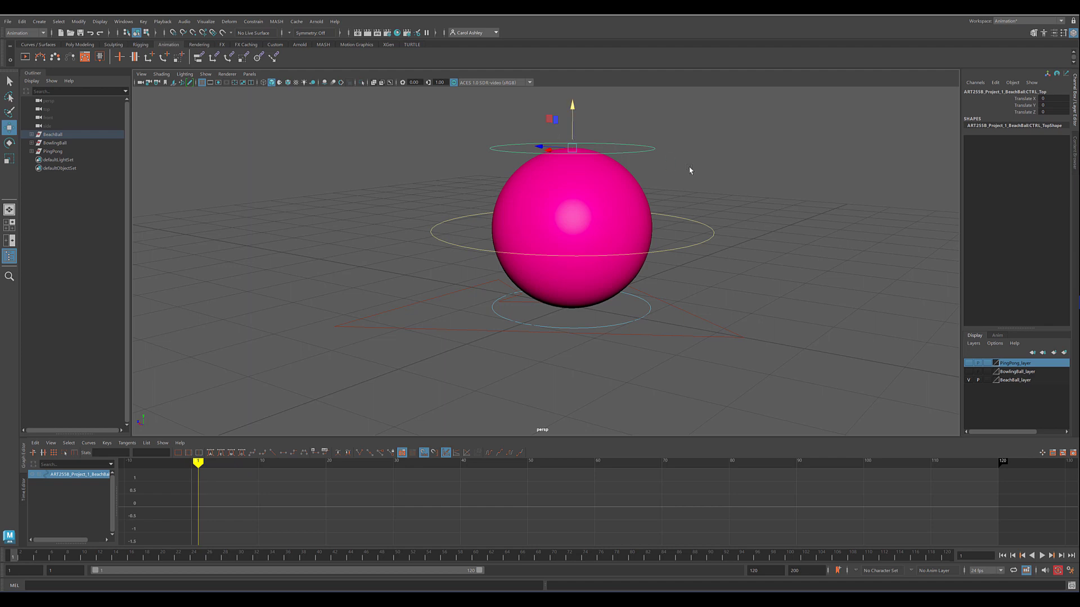
pyautogui.keyDown('alt'); pyautogui.moveTo(694, 168); pyautogui.dragTo(722, 189, button='middle'); pyautogui.keyUp('alt')
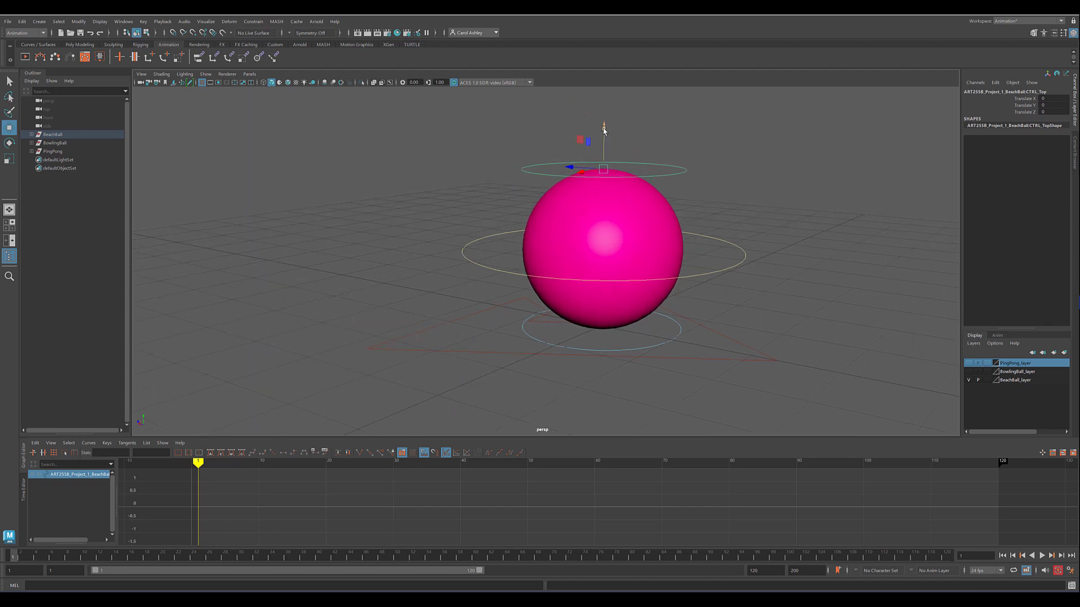
pyautogui.moveTo(604, 131); pyautogui.dragTo(603, 79)
pyautogui.click(687, 336)
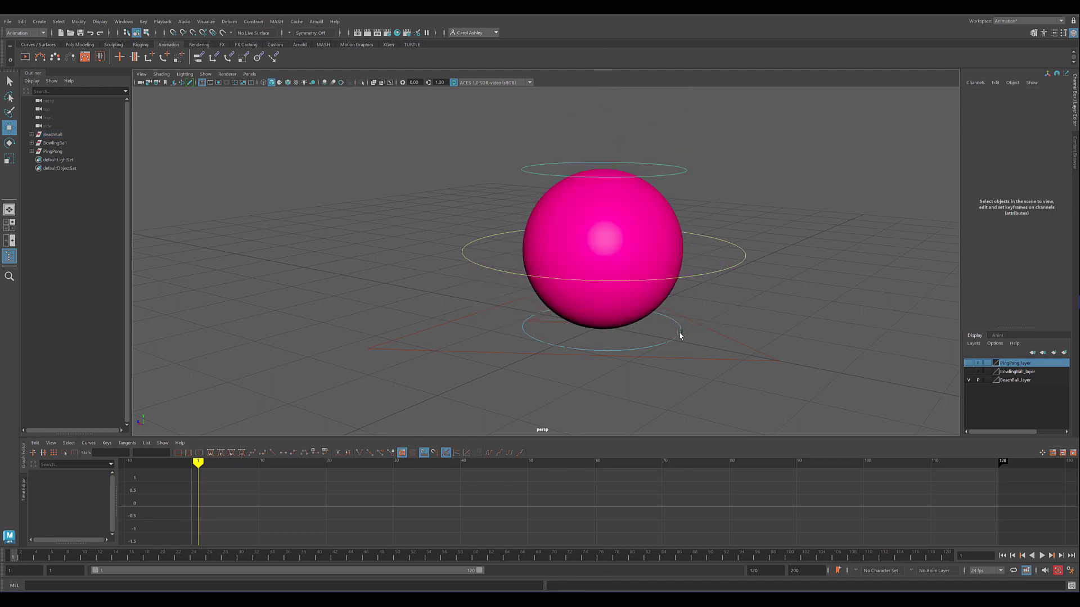
pyautogui.click(681, 334)
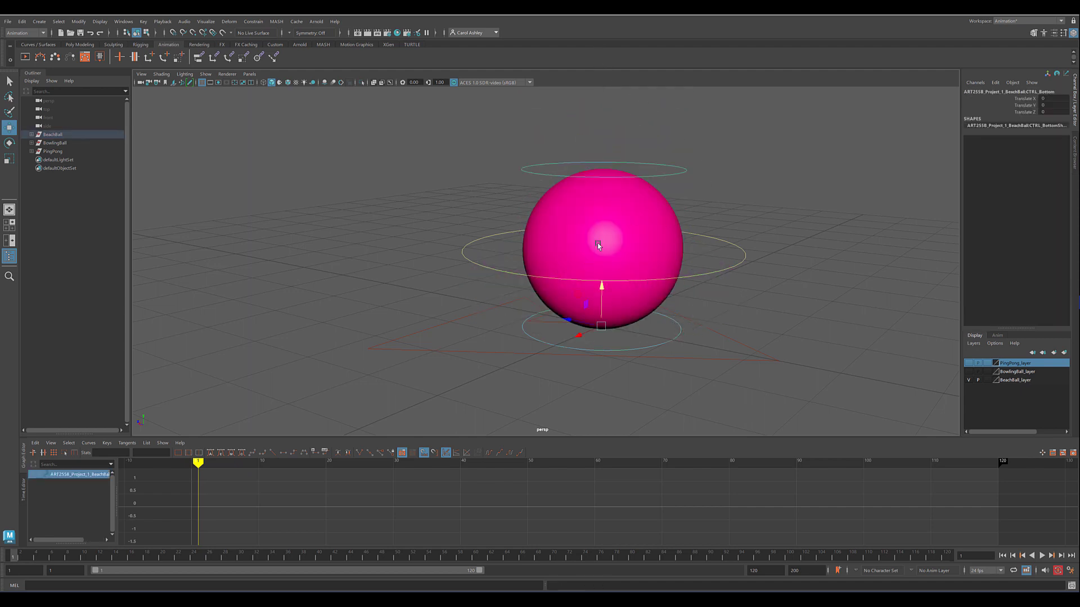
pyautogui.keyDown('alt'); pyautogui.moveTo(615, 260); pyautogui.dragTo(583, 278); pyautogui.keyUp('alt')
# Select CTRL_Main, raise the ball to 0.23 in Y, then try a rotation and undo it
pyautogui.click(702, 261)
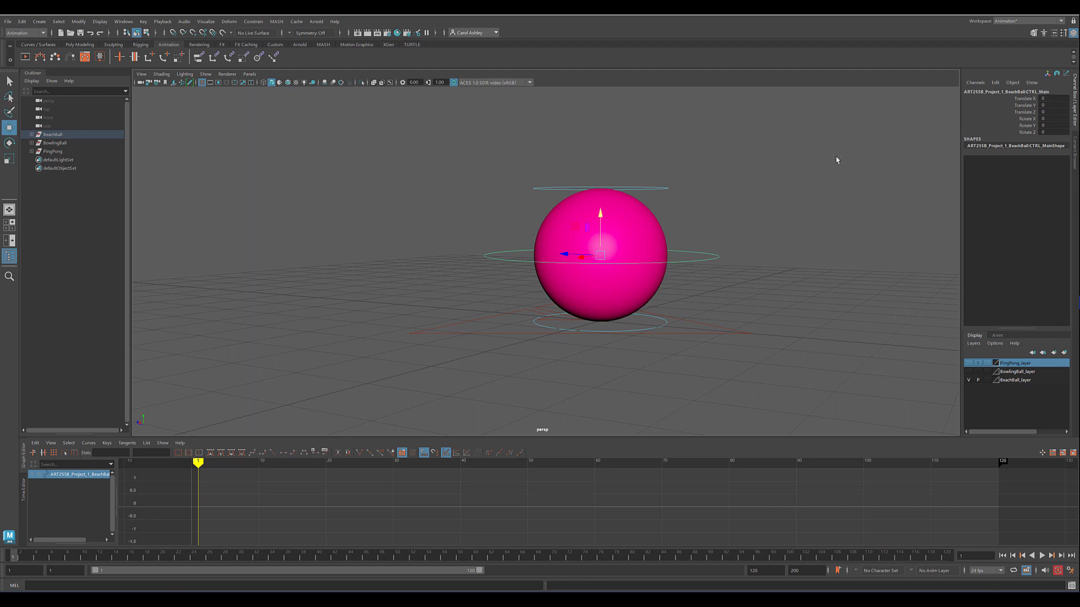
pyautogui.keyDown('alt'); pyautogui.moveTo(687, 261); pyautogui.dragTo(608, 277); pyautogui.keyUp('alt')
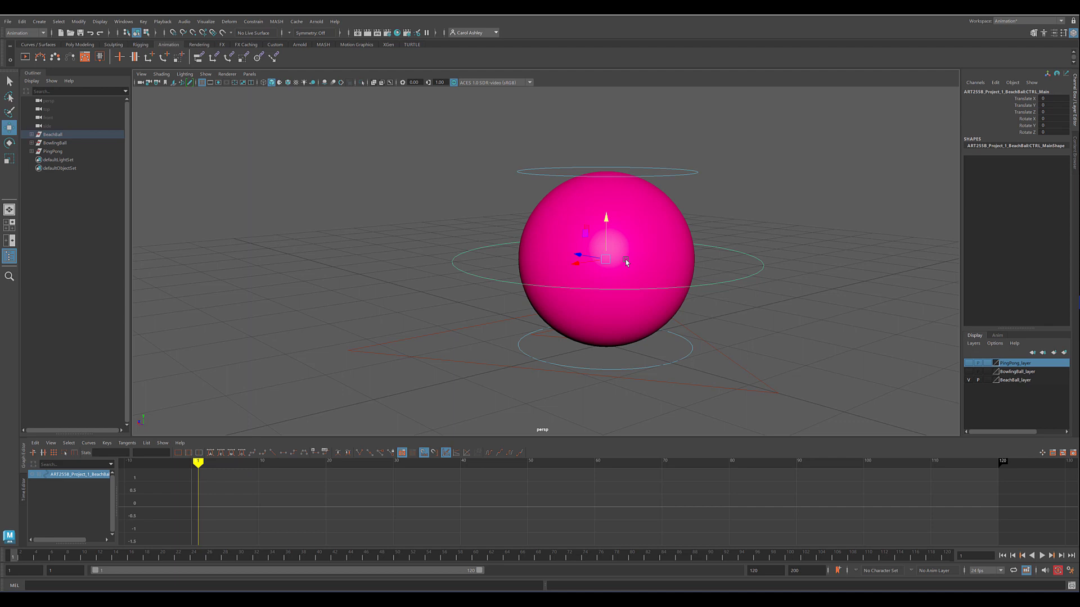
pyautogui.moveTo(607, 232); pyautogui.dragTo(632, 222)
pyautogui.press('e')
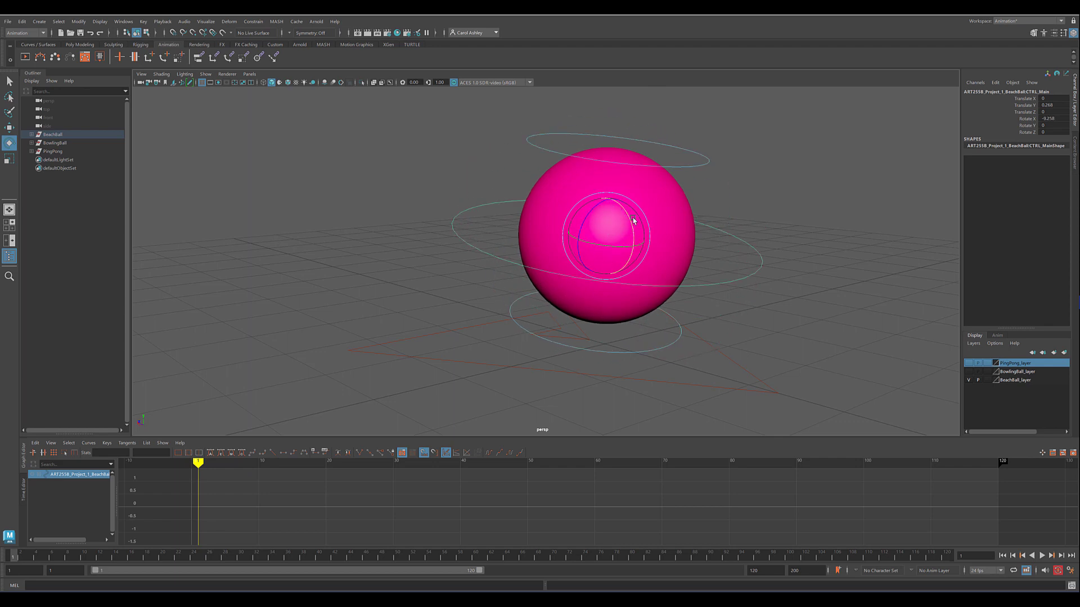
pyautogui.hotkey('ctrl', 'z')
pyautogui.hotkey('ctrl', 'z')
pyautogui.hotkey('ctrl', 'z')
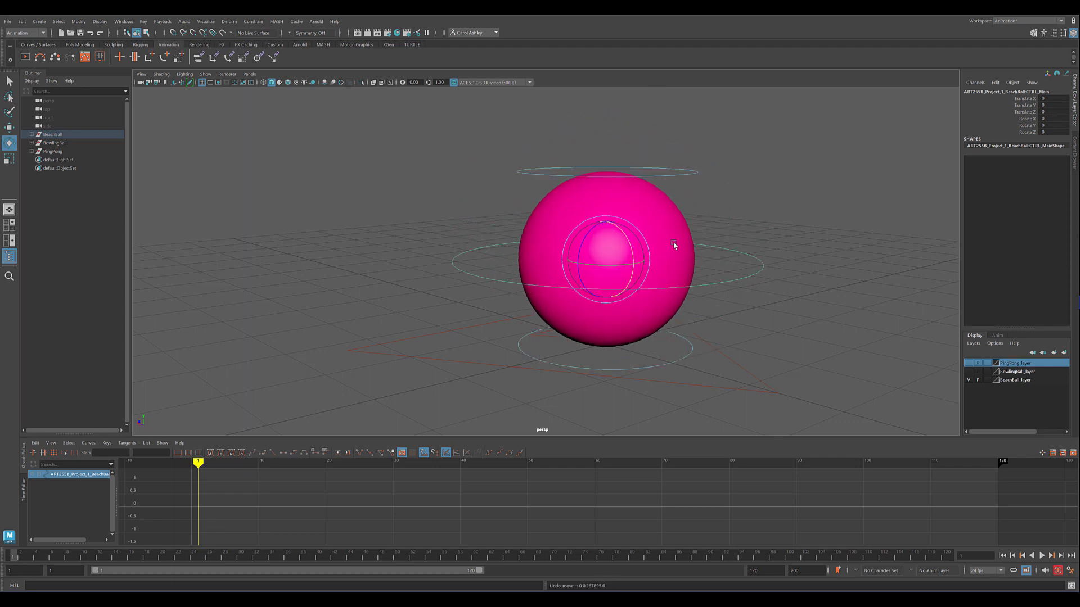
pyautogui.keyDown('alt'); pyautogui.moveTo(723, 269); pyautogui.dragTo(699, 297); pyautogui.keyUp('alt')
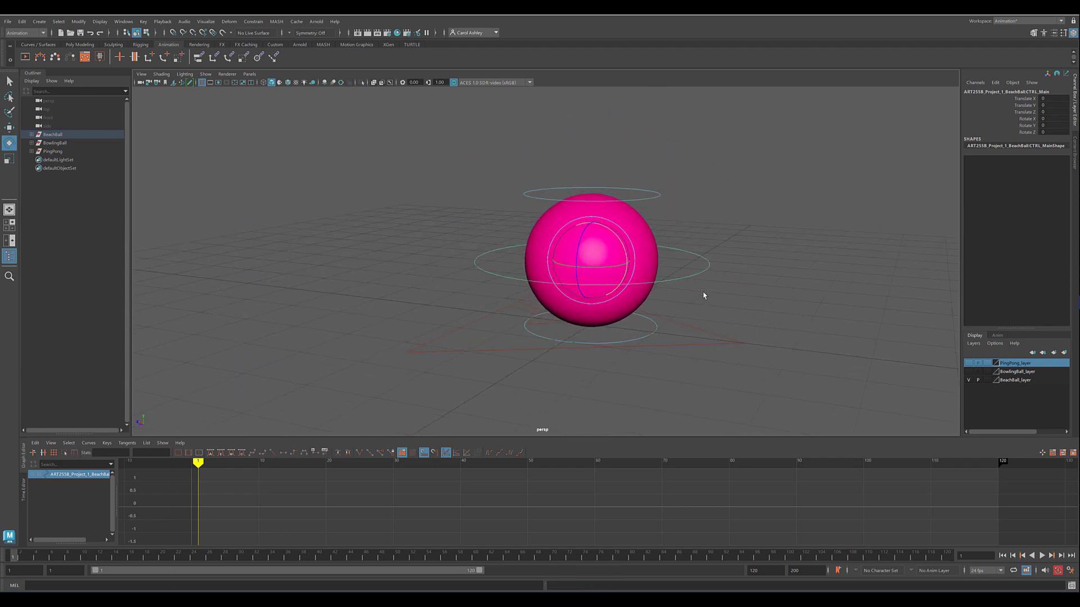